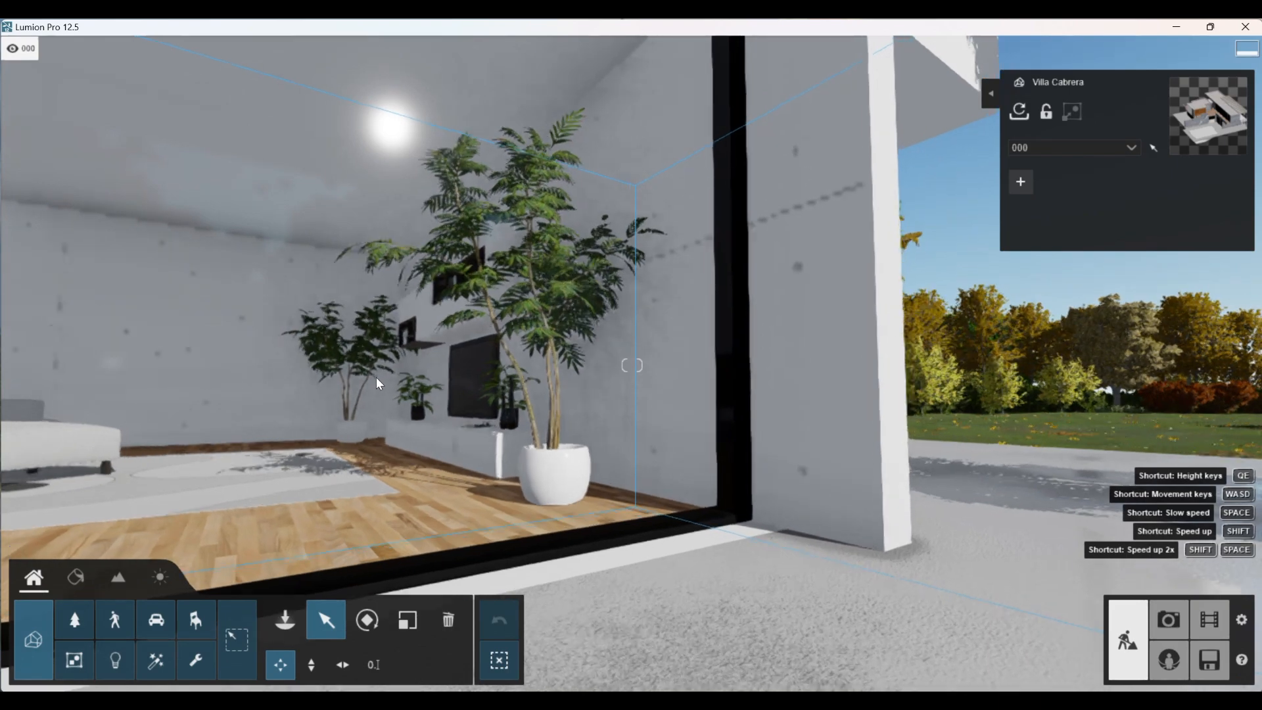
Step: Move the camera into the living room and frame the TV wall head-on, with a potted plant on each side and the sofa in front
key("w")
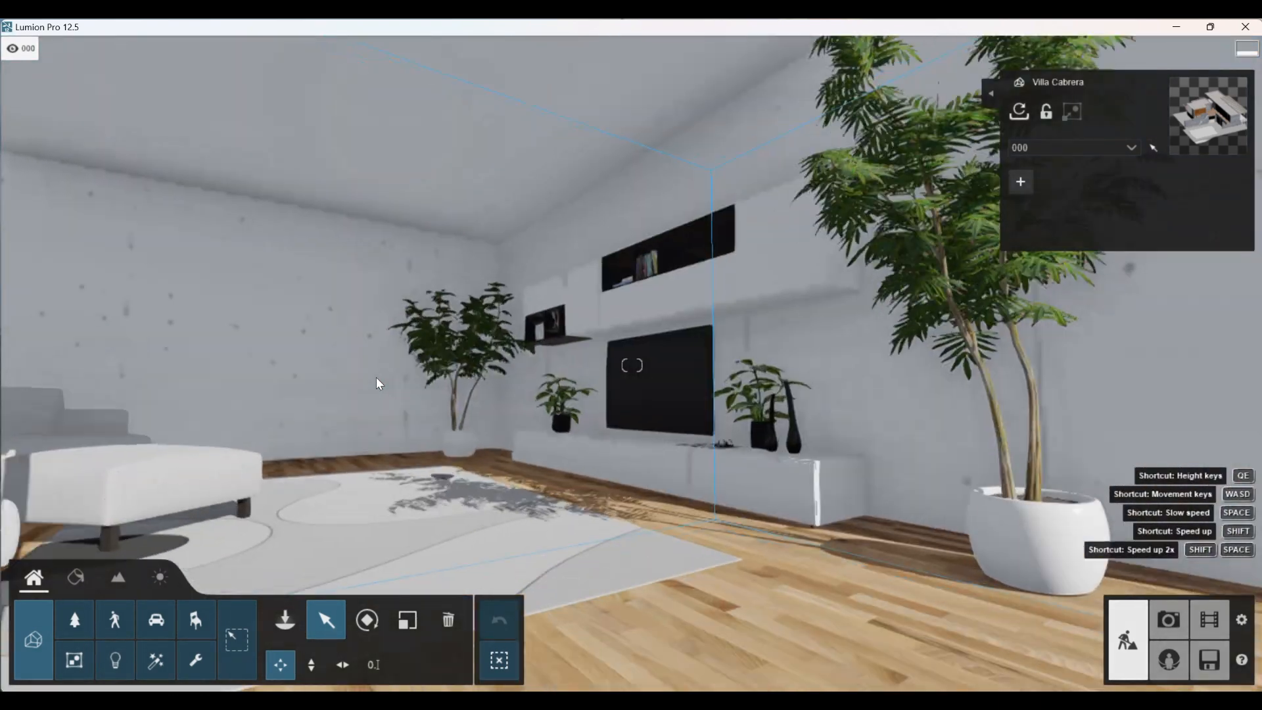
key("a")
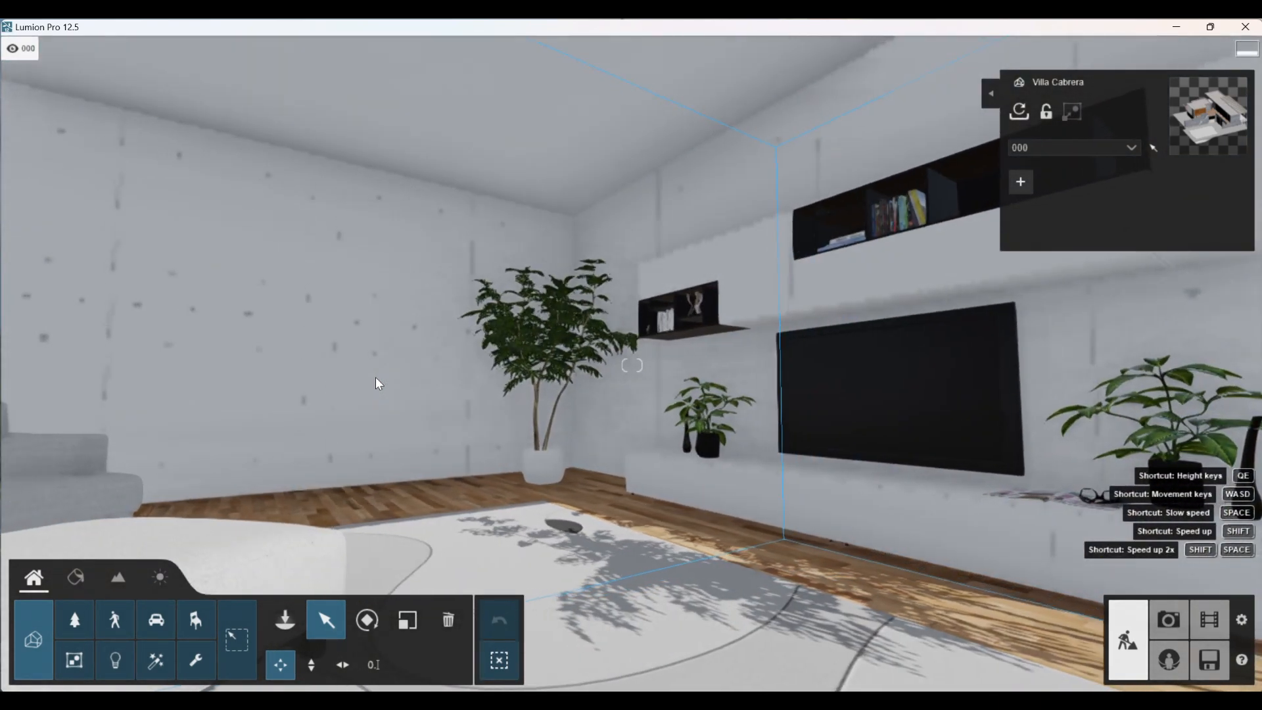
right_click_drag(376, 377, 293, 362)
key("s")
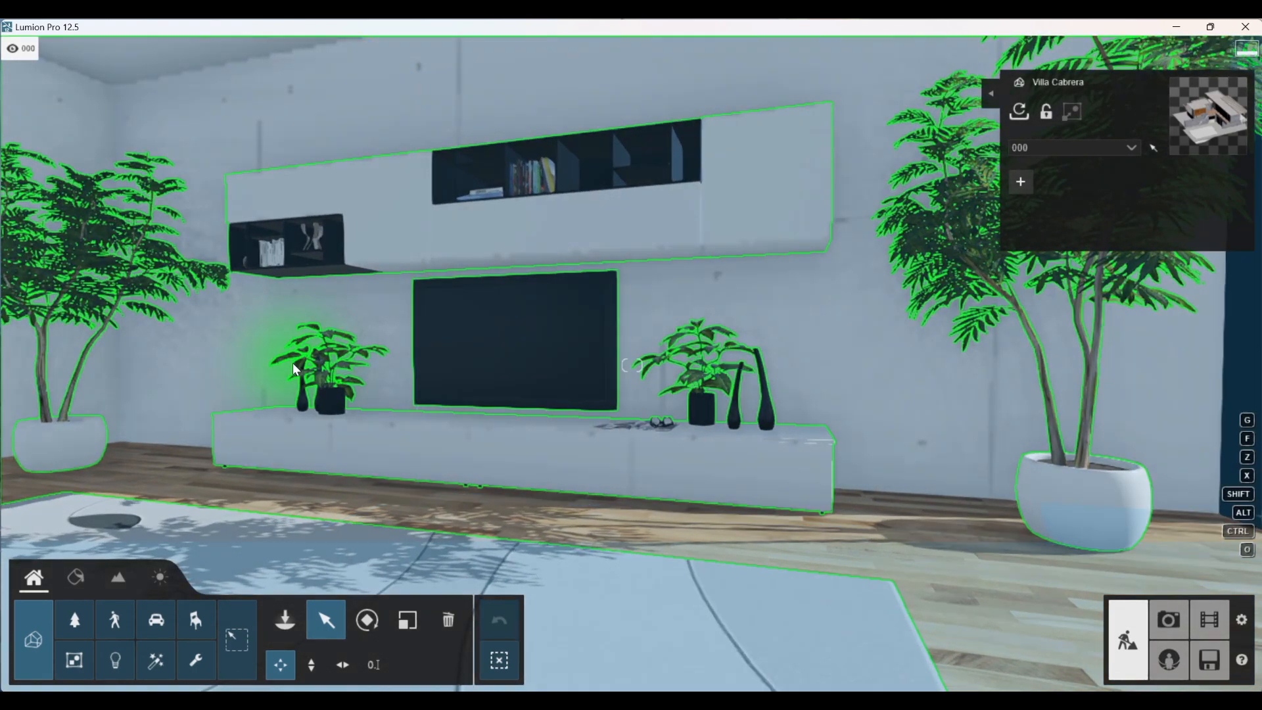
key("a")
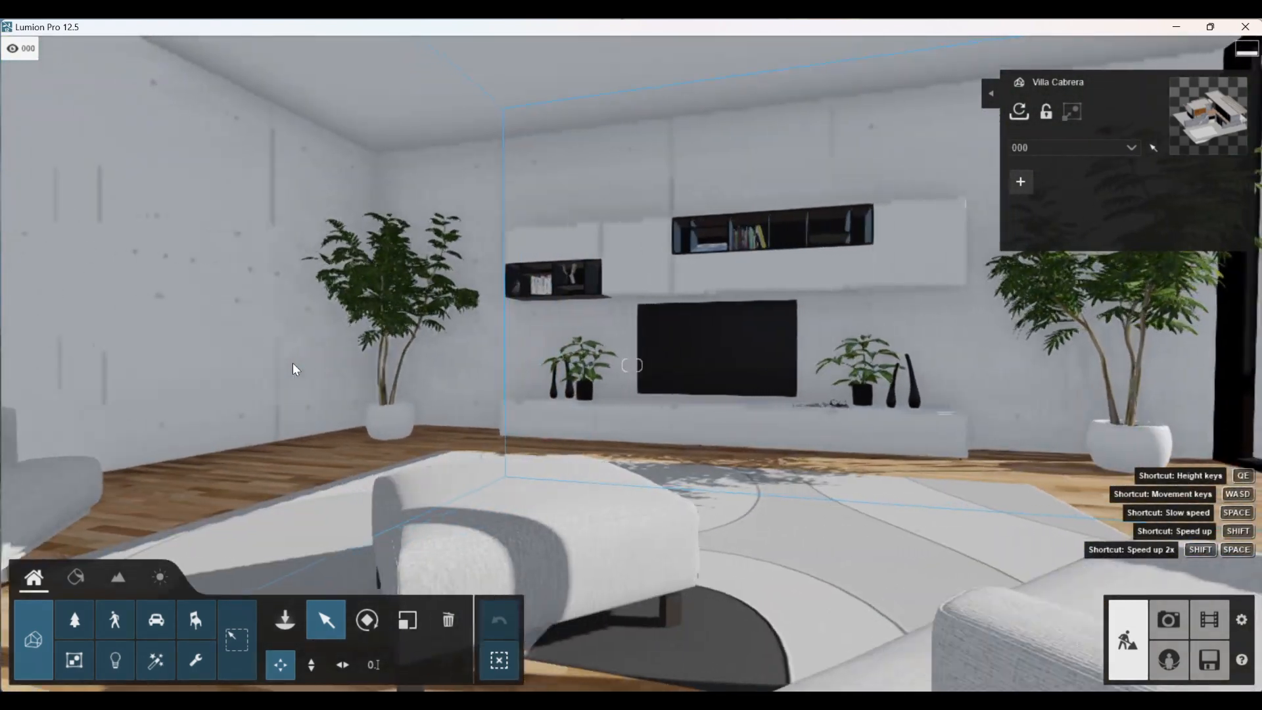
mouse_move(262, 310)
right_mouse_down()
mouse_move(178, 309)
mouse_move(188, 309)
mouse_move(170, 334)
mouse_move(154, 335)
mouse_move(272, 304)
right_mouse_up()
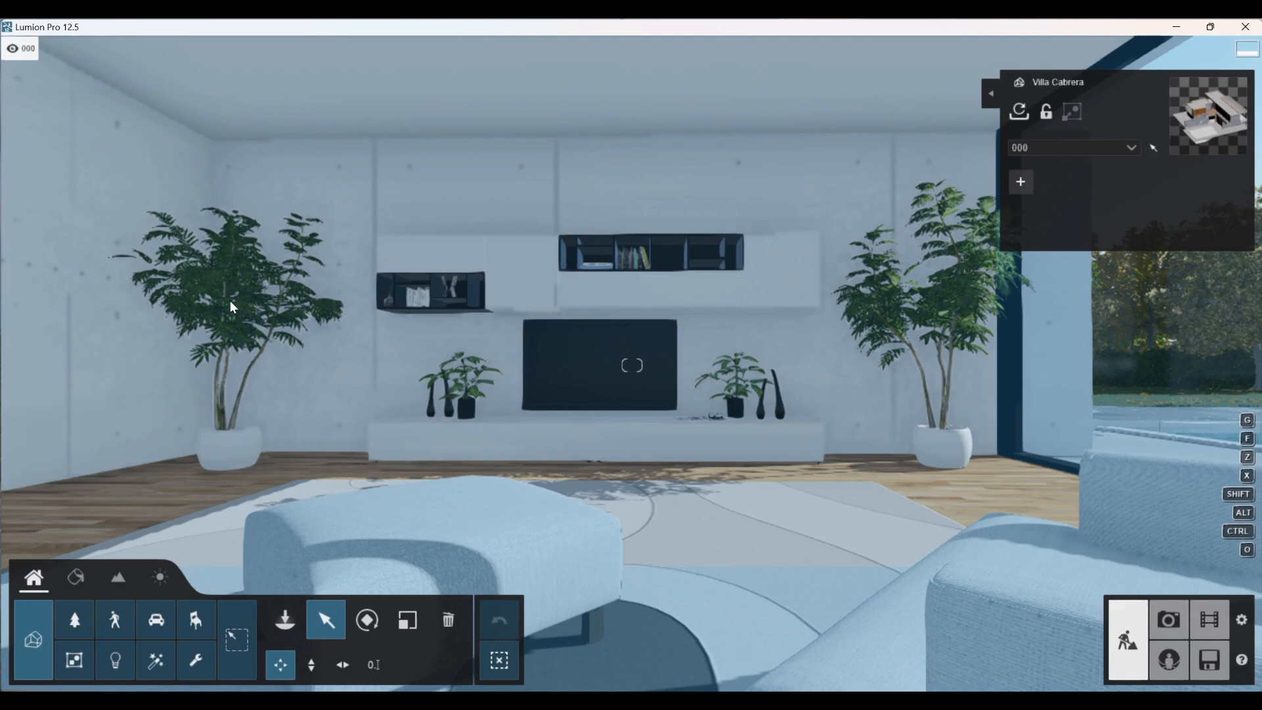
key("s")
key("w")
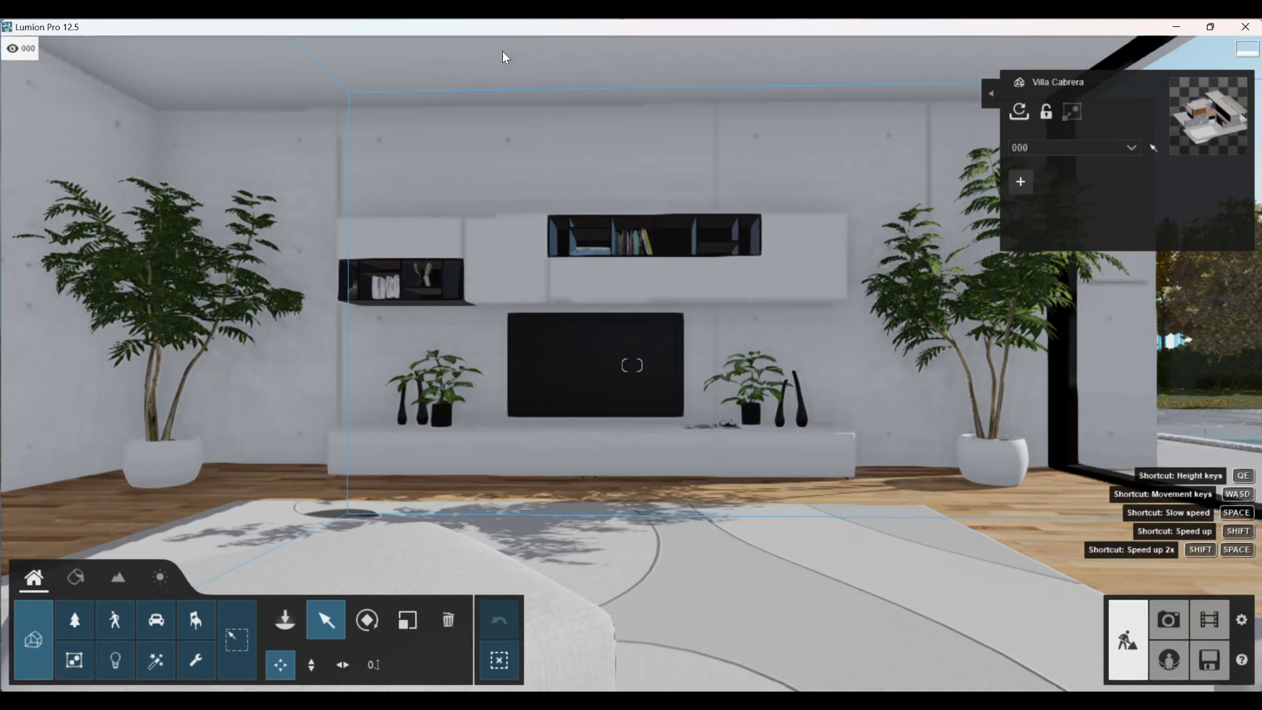
mouse_move(543, 54)
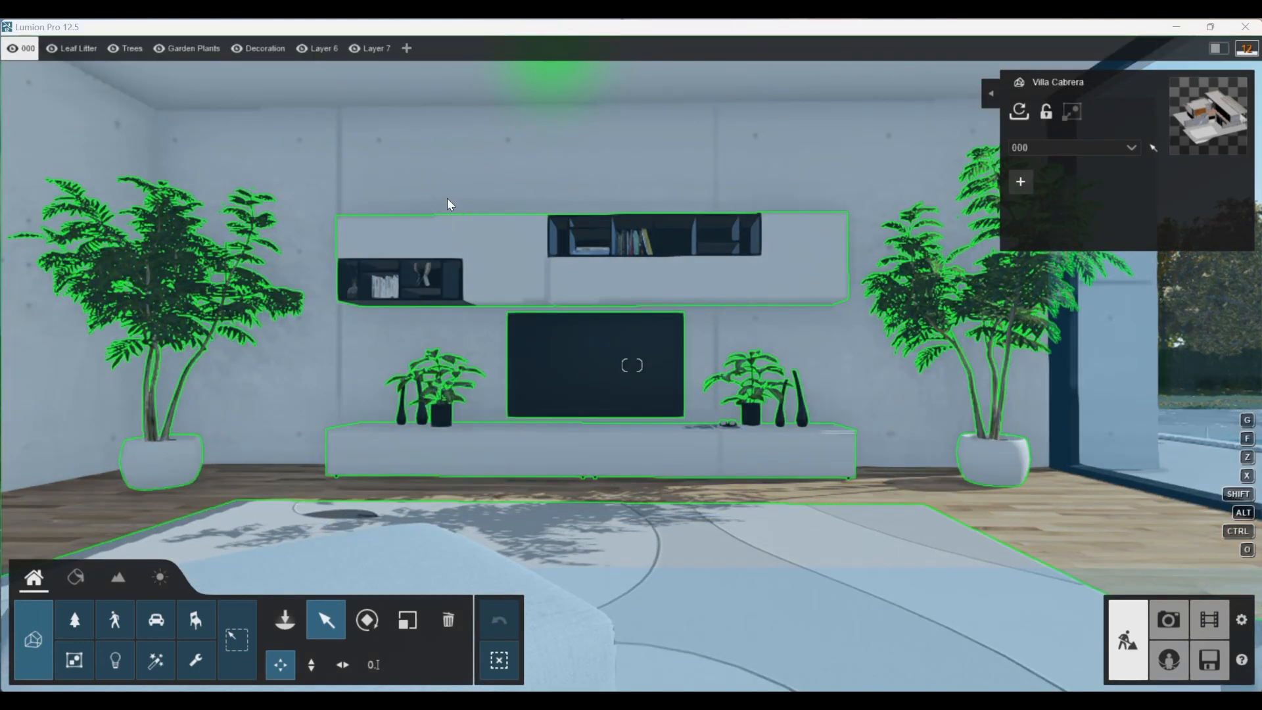
key("s")
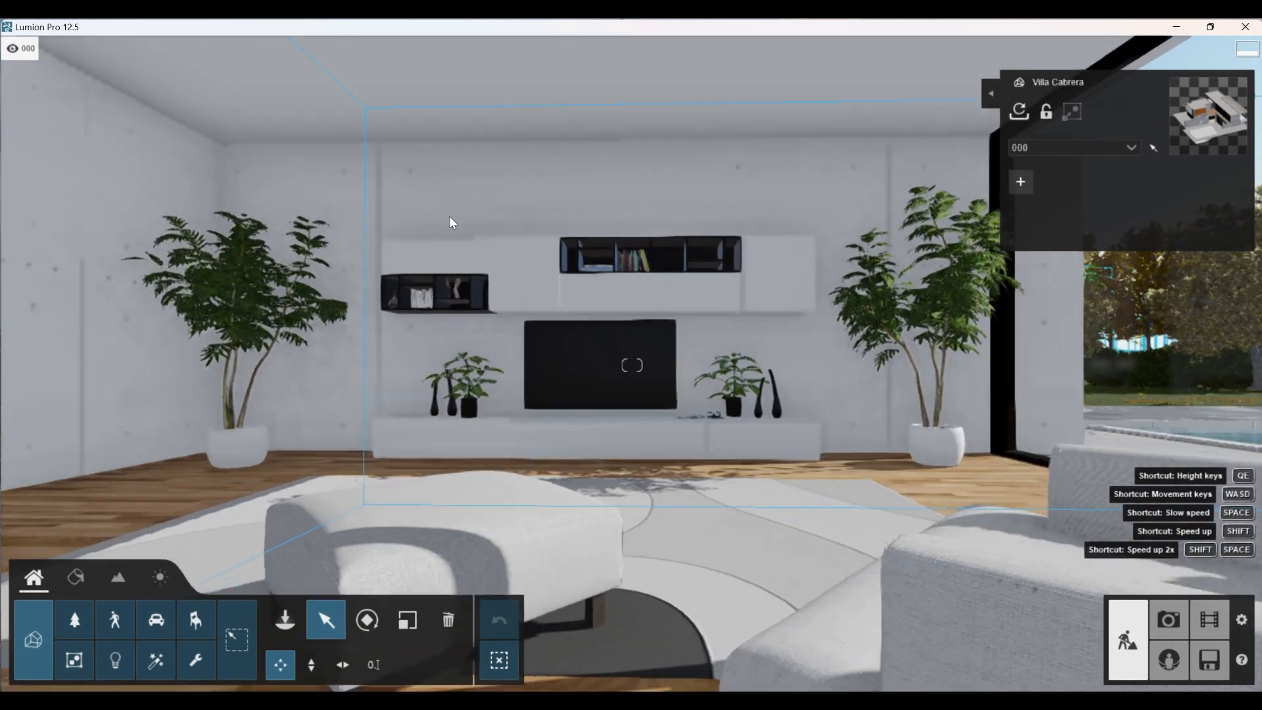
key("w")
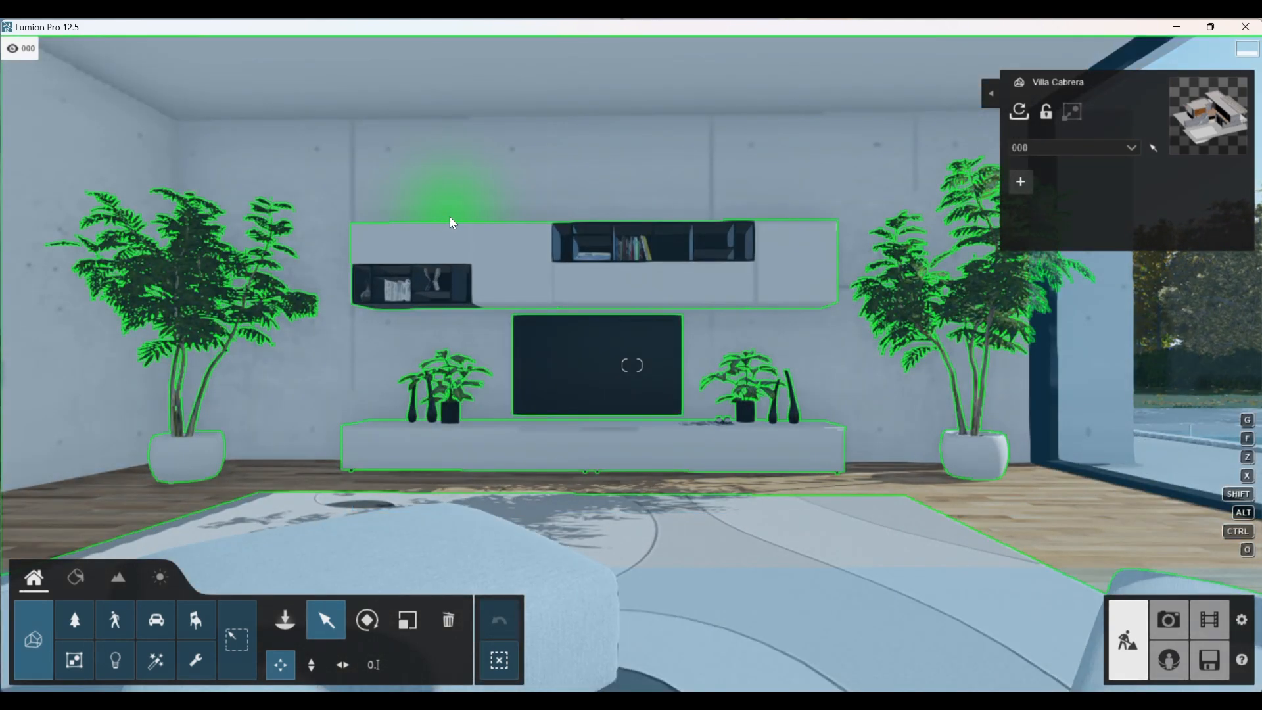
key("s")
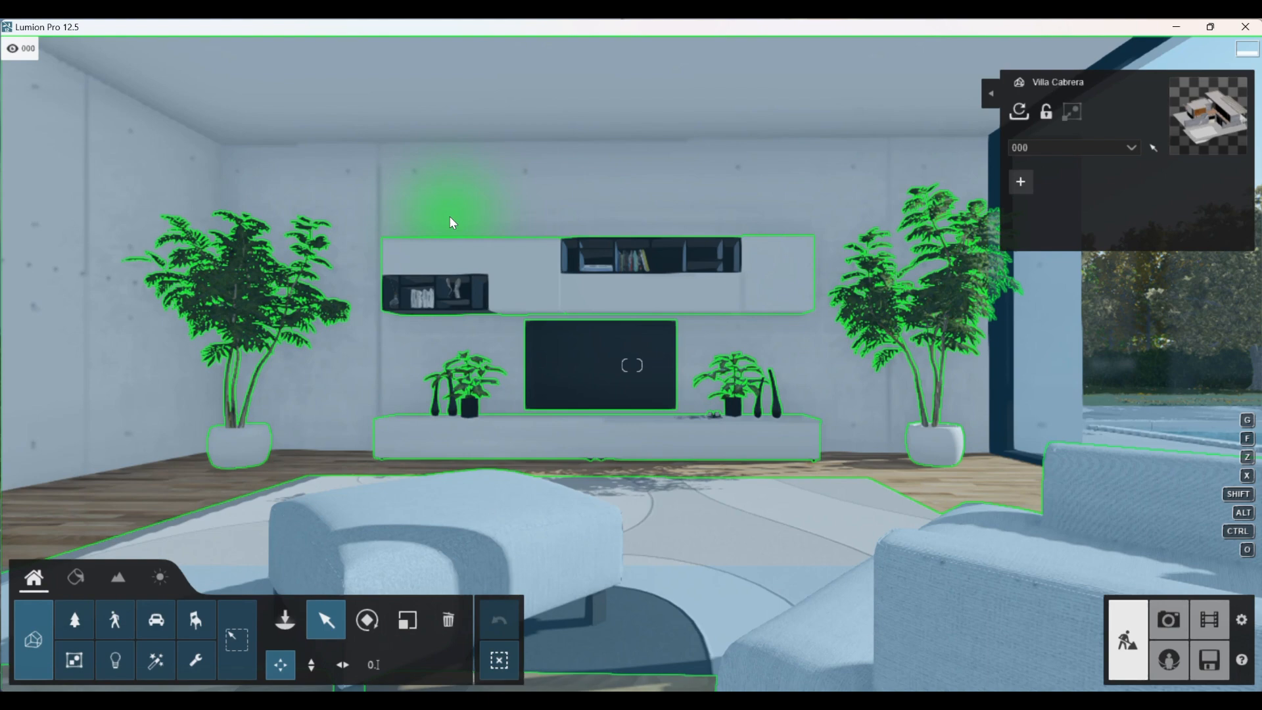
key("s")
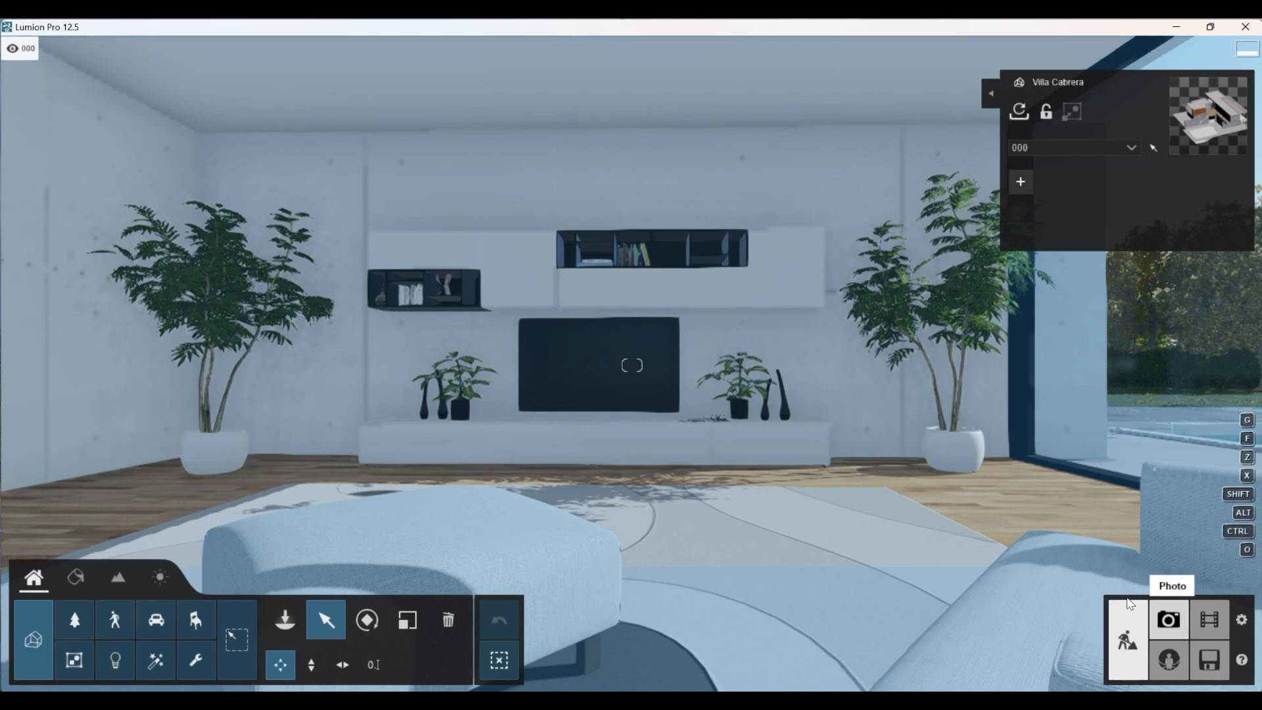
Step: Switch to Photo mode, store the current camera view in empty photo slot 13, and update its preview
left_click(1164, 623)
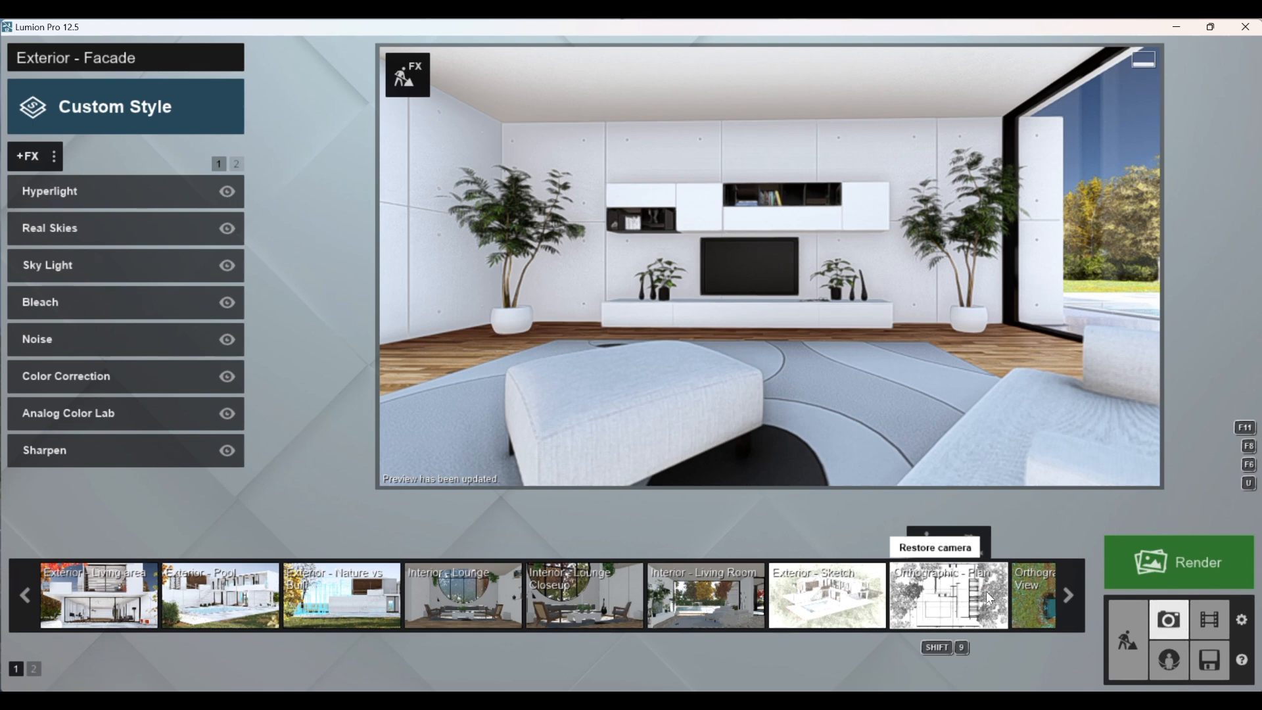
left_click(1069, 590)
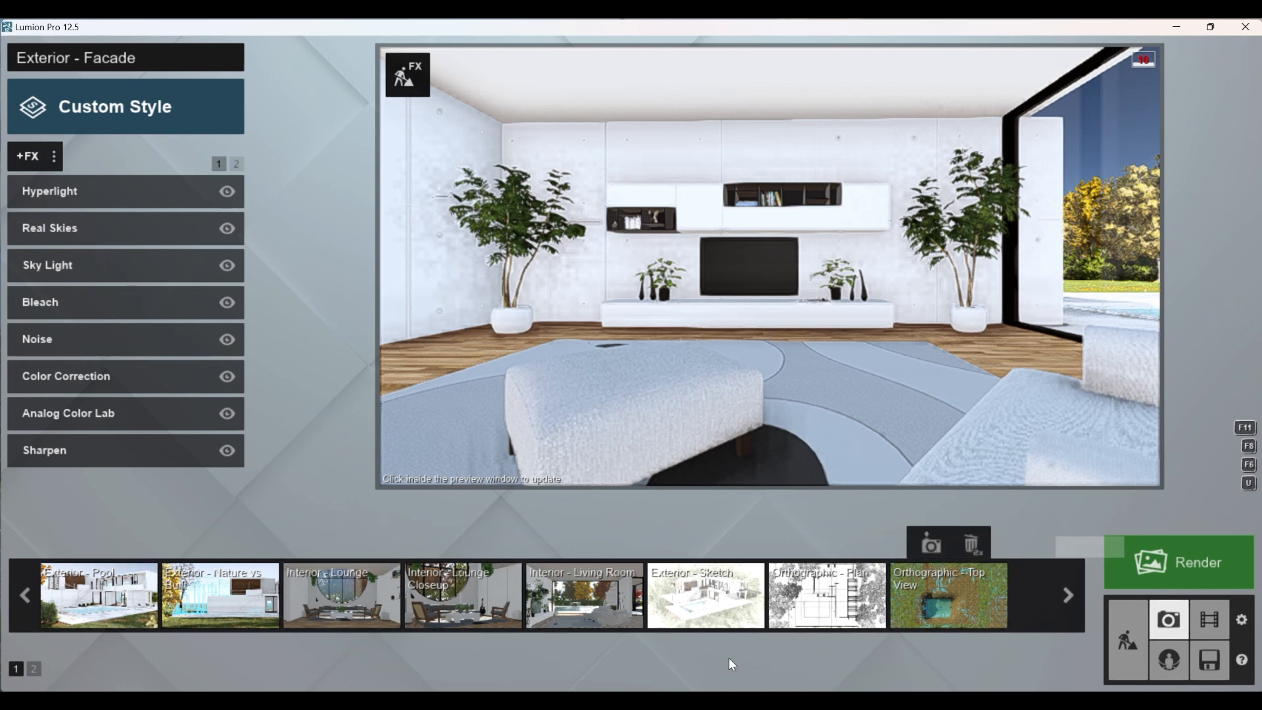
left_click(34, 668)
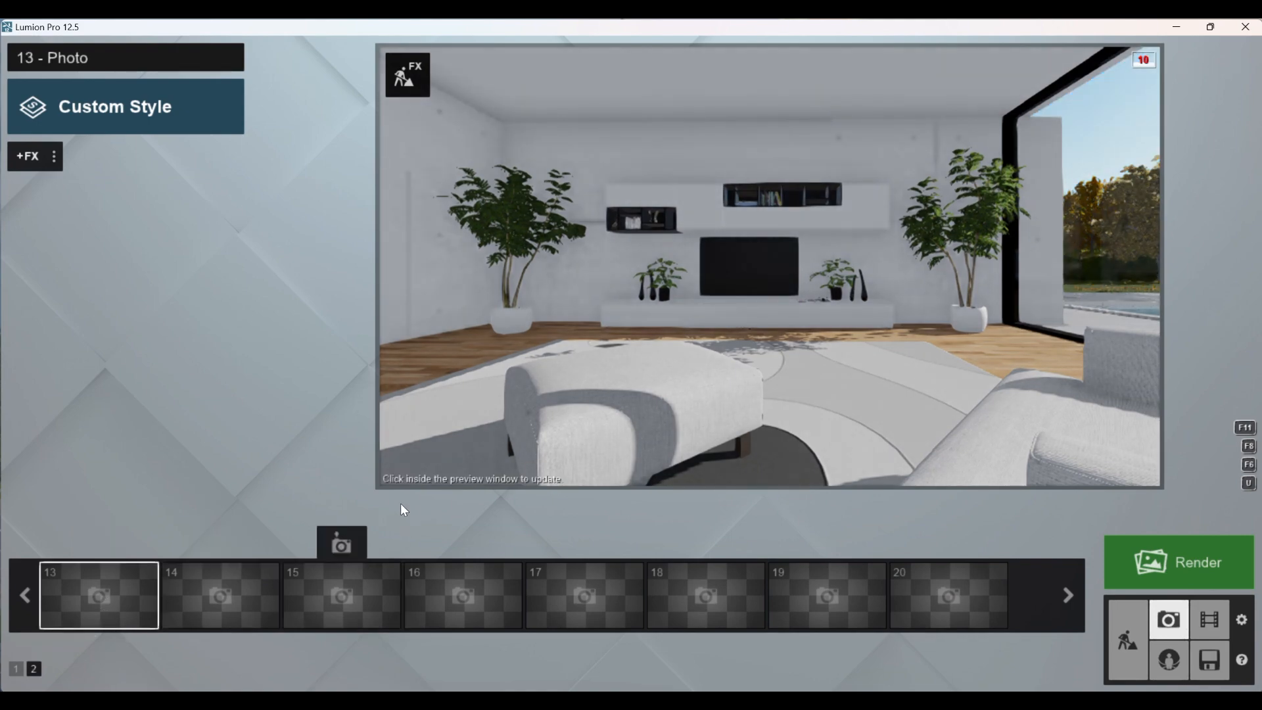
left_click(92, 546)
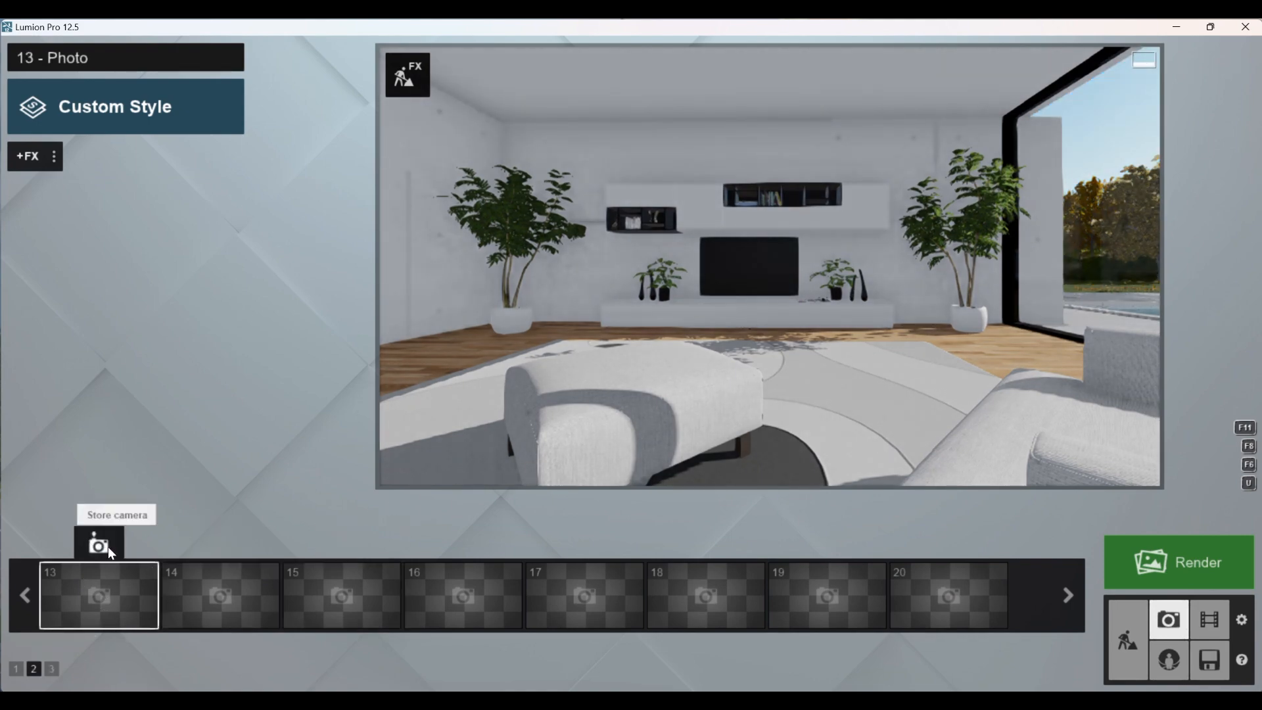
left_click(551, 282)
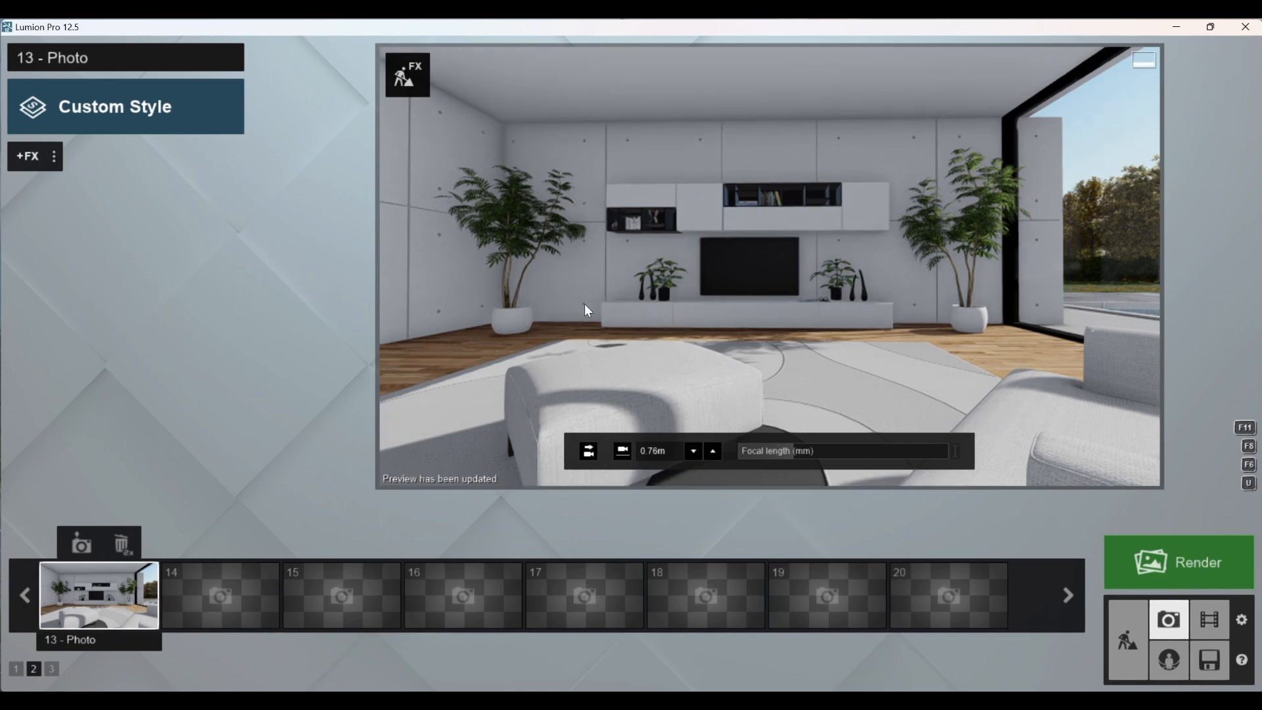
Step: Set the photo's focal length to 20.1 mm and store the camera view in slot 13 again
left_click_drag(771, 445, 807, 439)
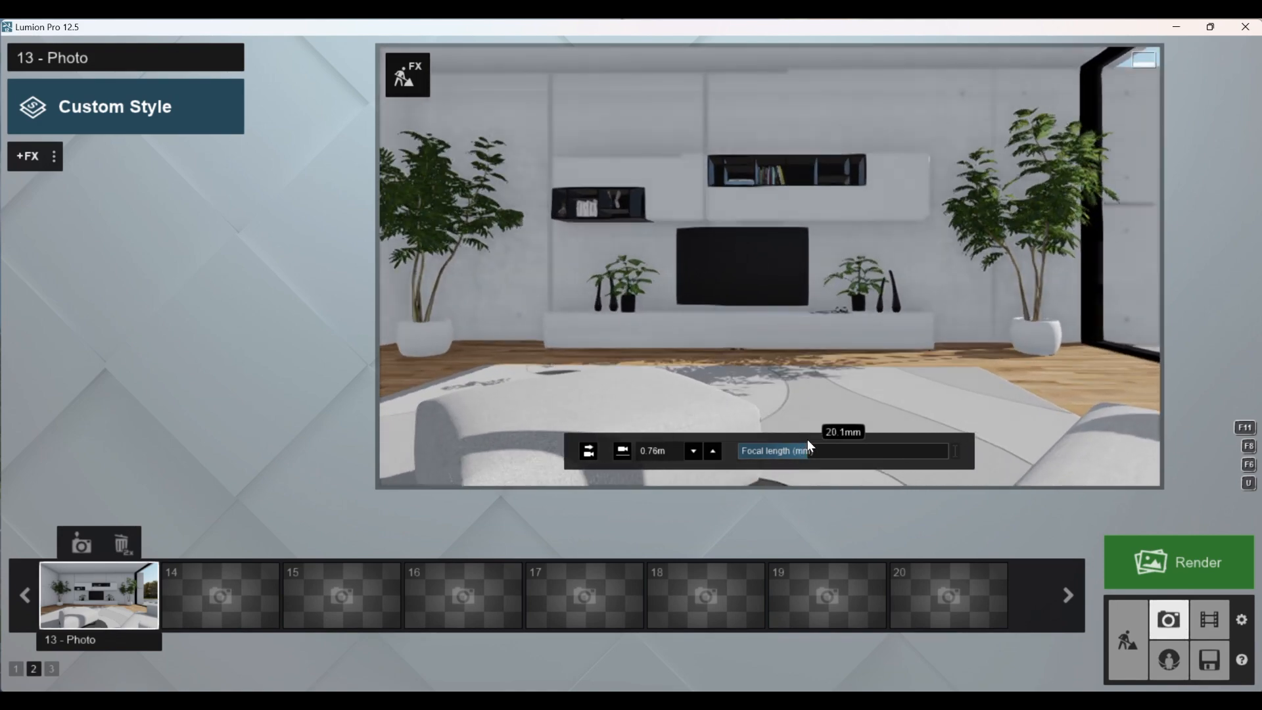
left_click(81, 543)
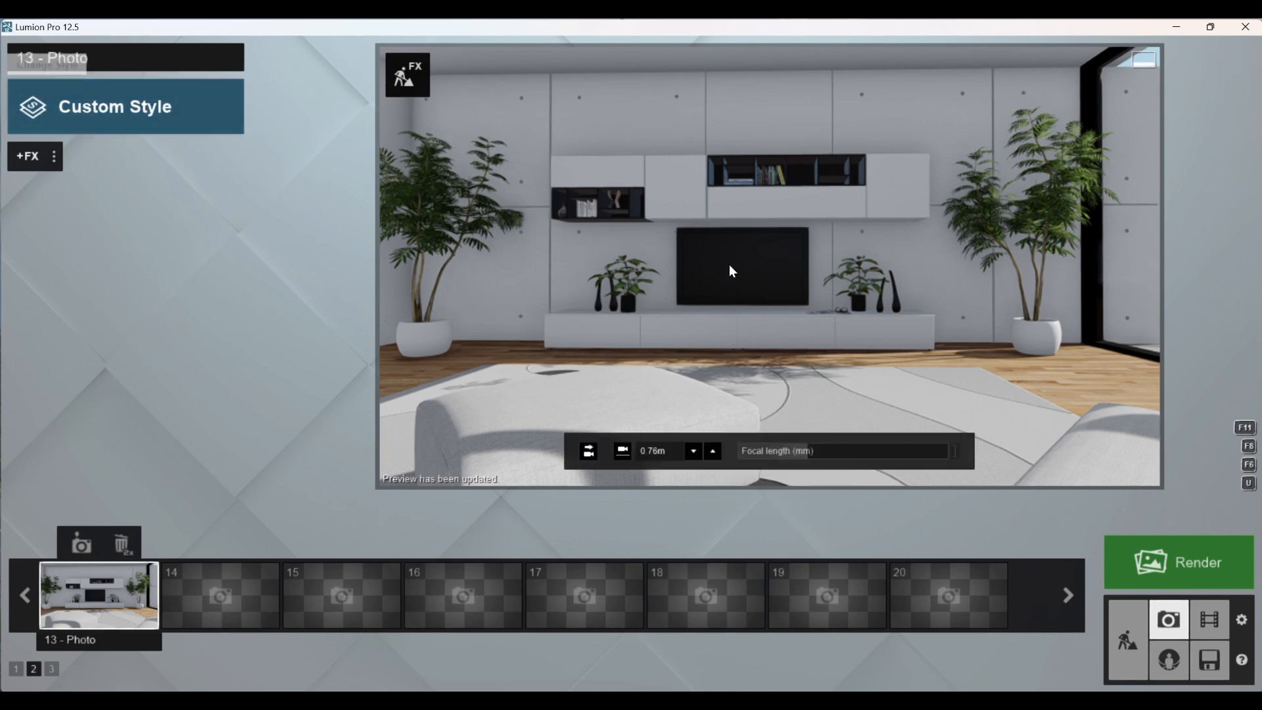
Step: Apply the Interior style to the photo and update the preview
left_click(159, 115)
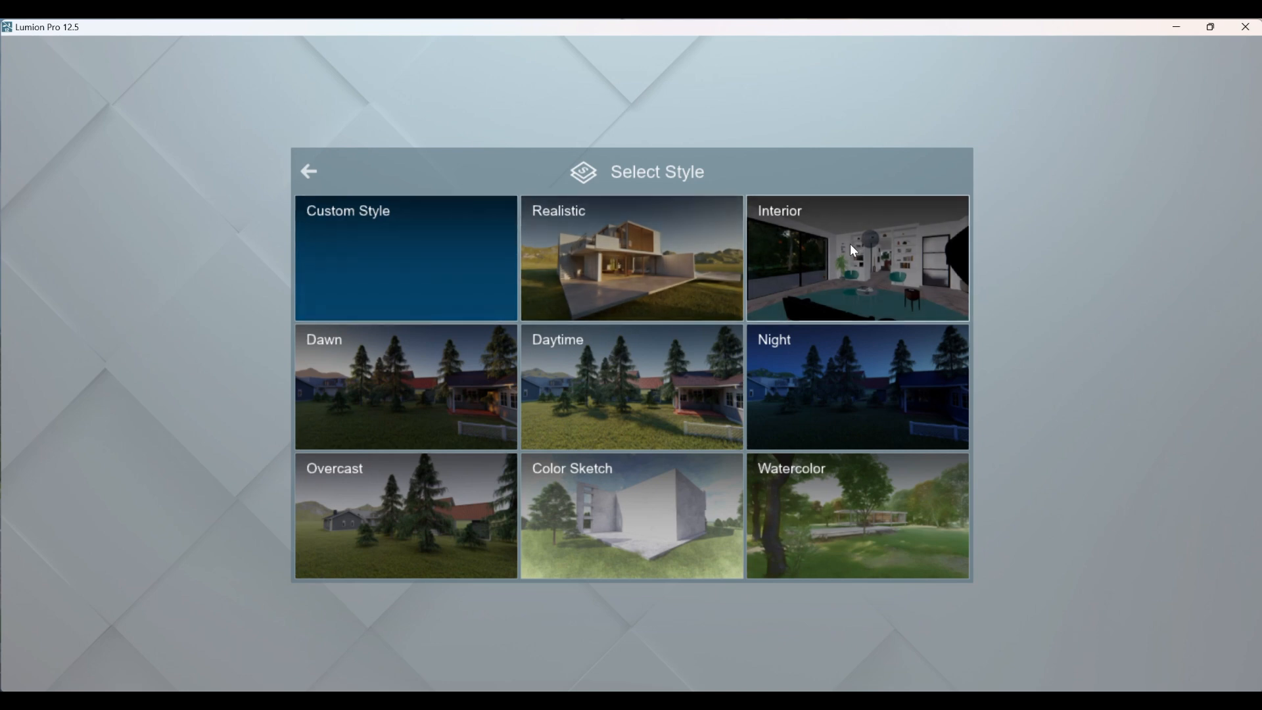
left_click(849, 244)
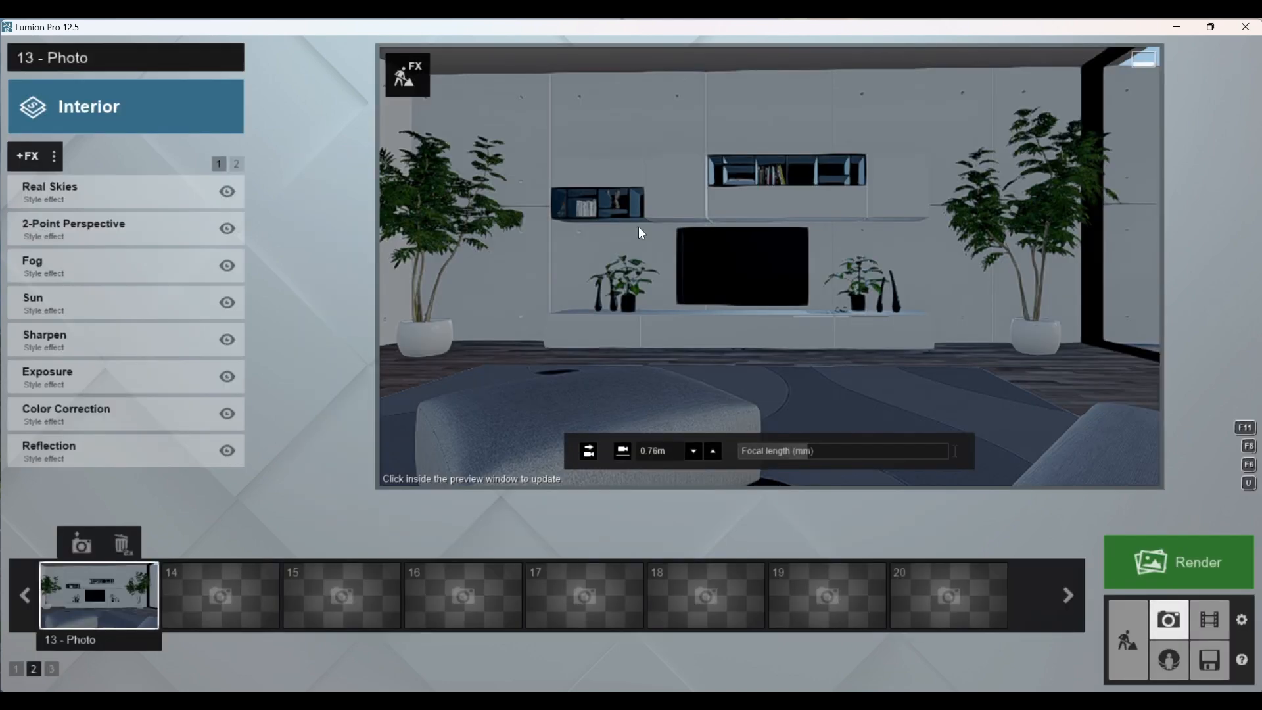
left_click(643, 229)
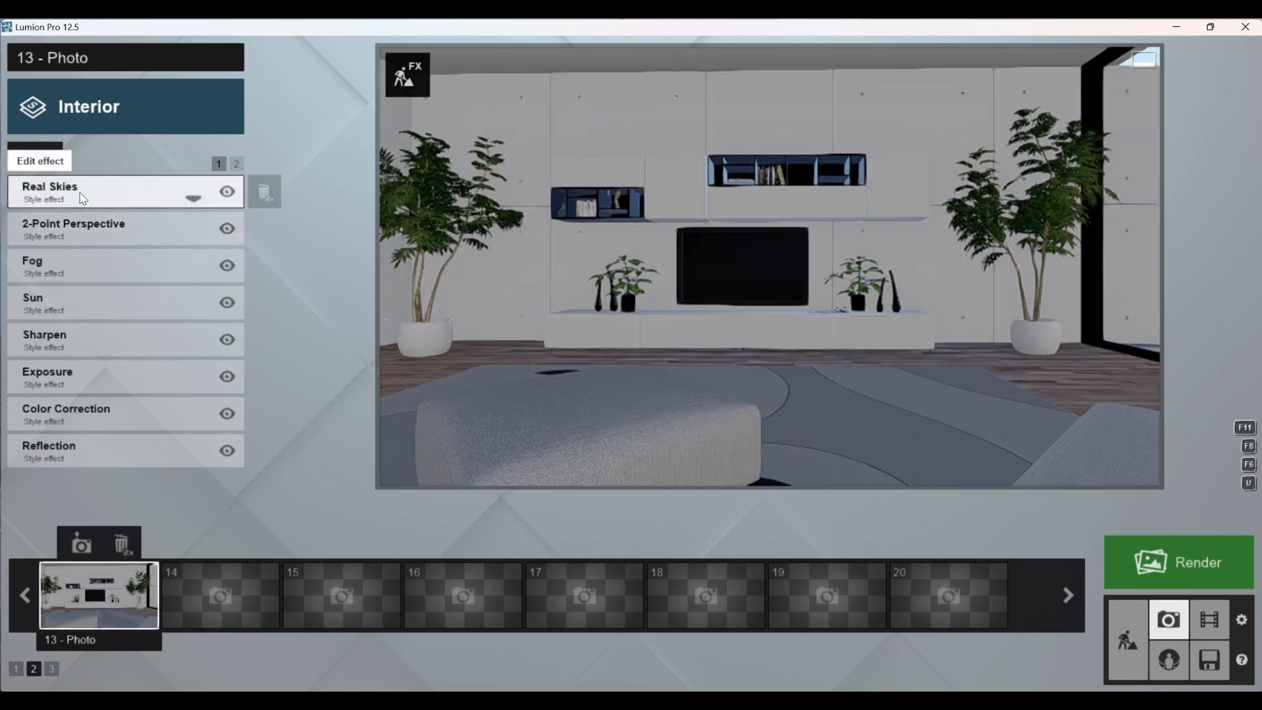
Step: Set the Real Skies heading to -33.3° so sunlight falls on the wall beside the TV, and update the preview
left_click(79, 191)
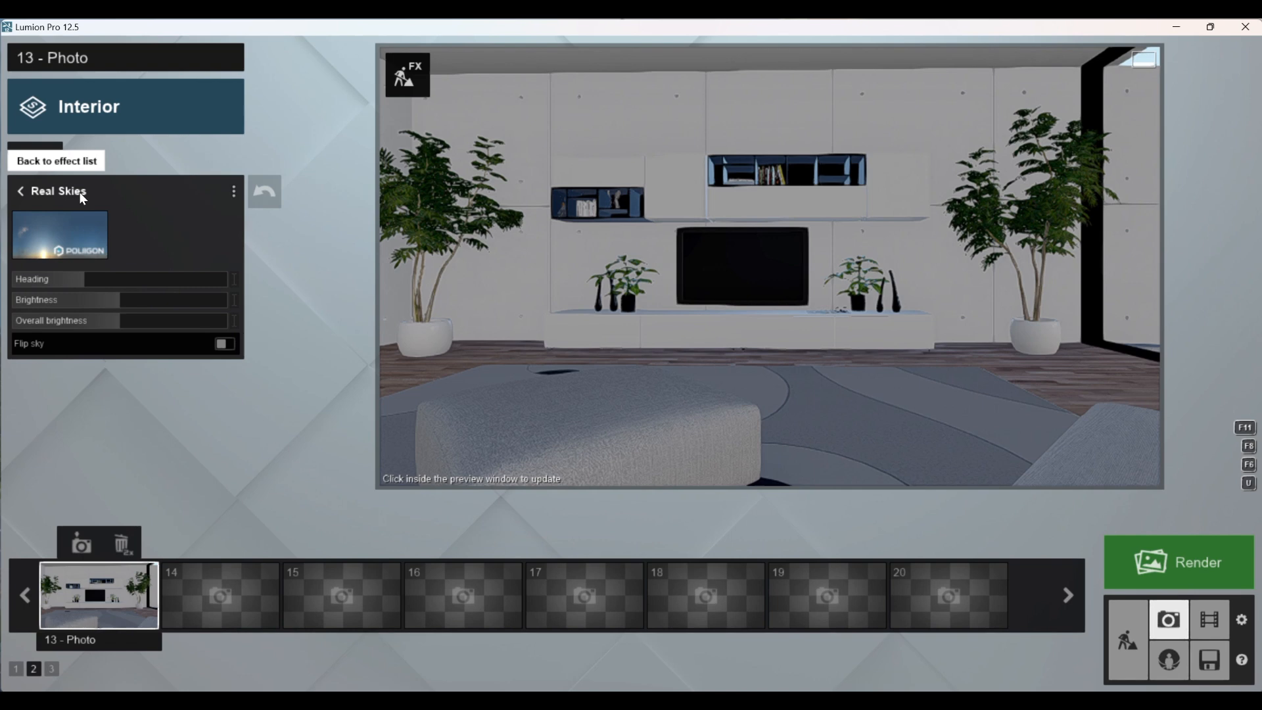
mouse_move(78, 284)
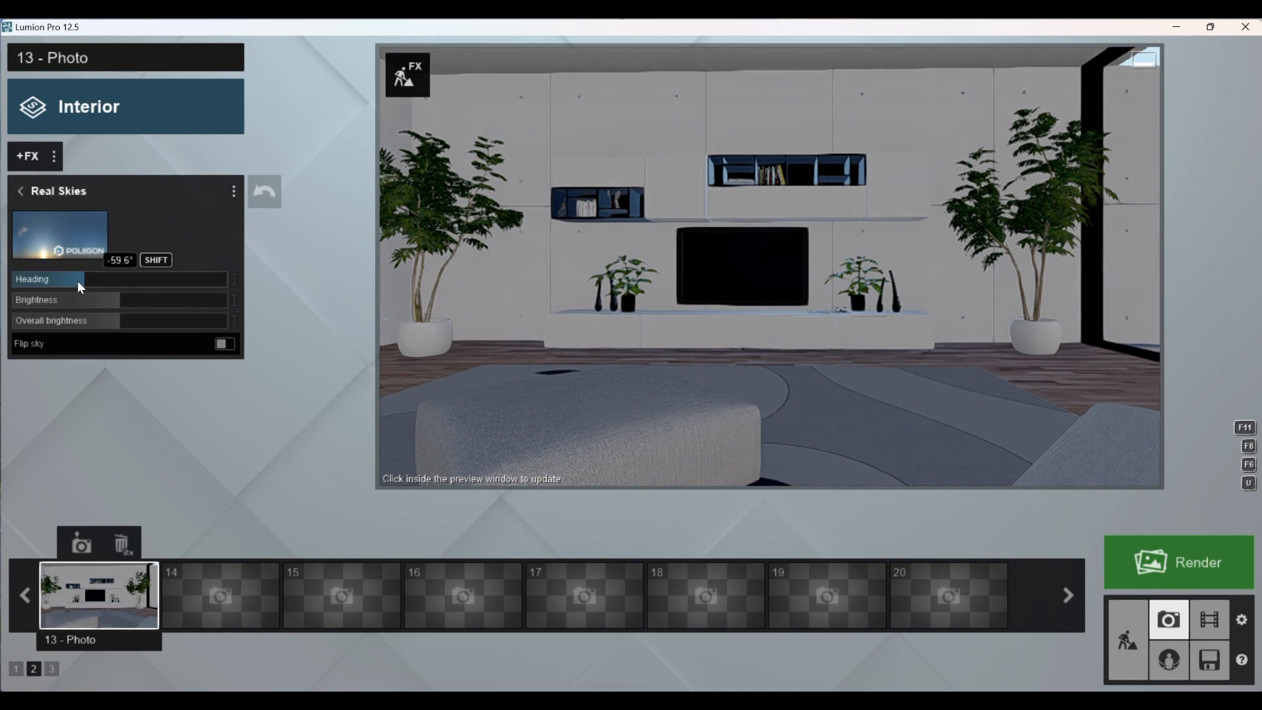
left_click_drag(80, 282, 104, 313)
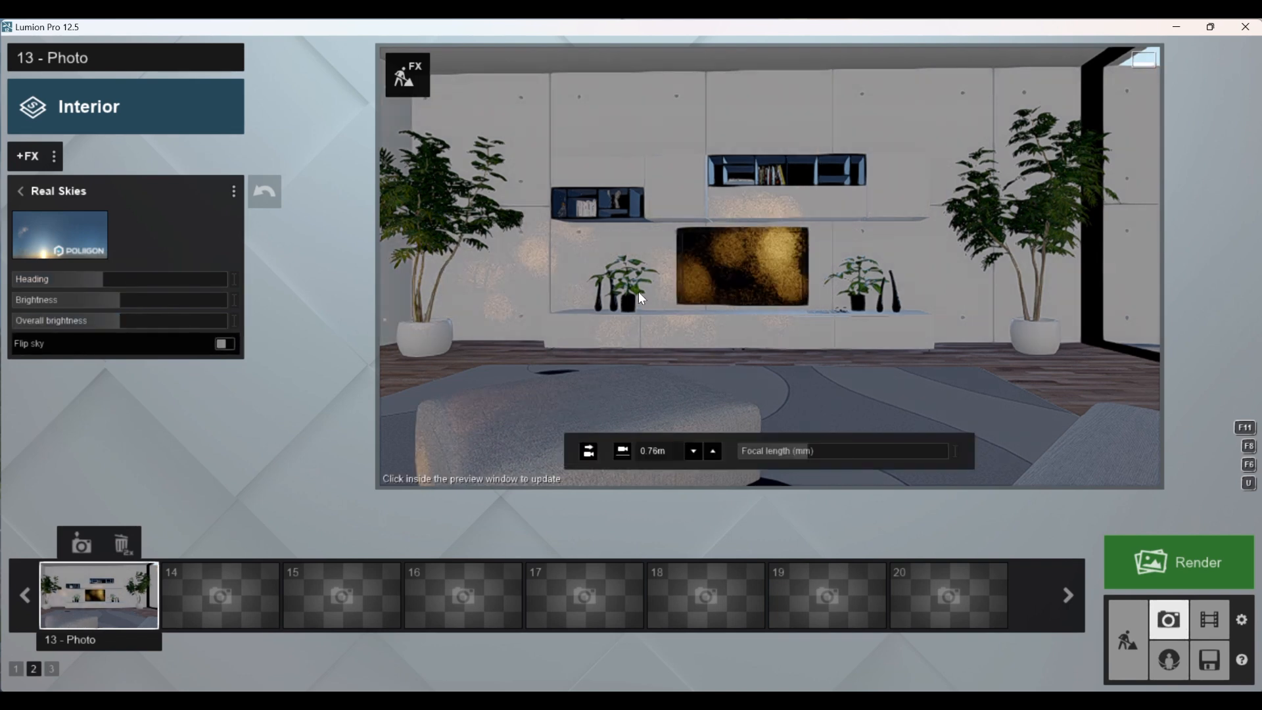
left_click(635, 291)
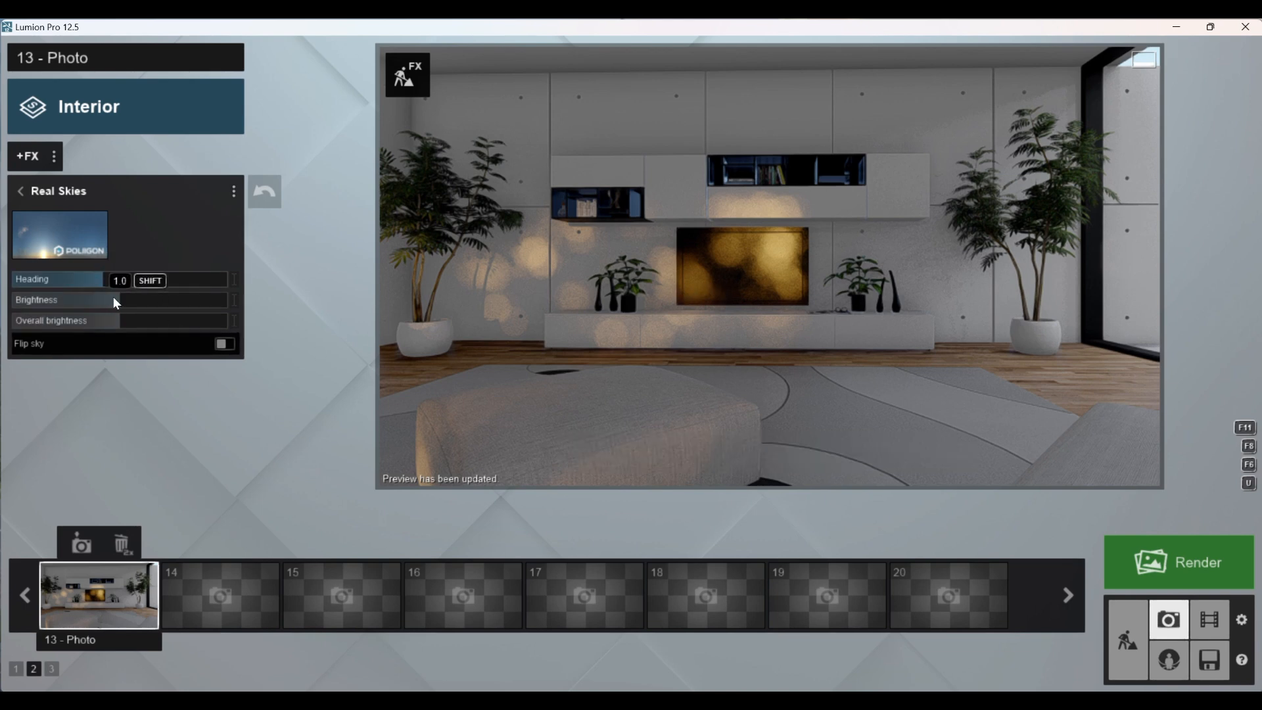
mouse_move(101, 279)
left_mouse_down()
mouse_move(176, 286)
mouse_move(101, 301)
left_mouse_up()
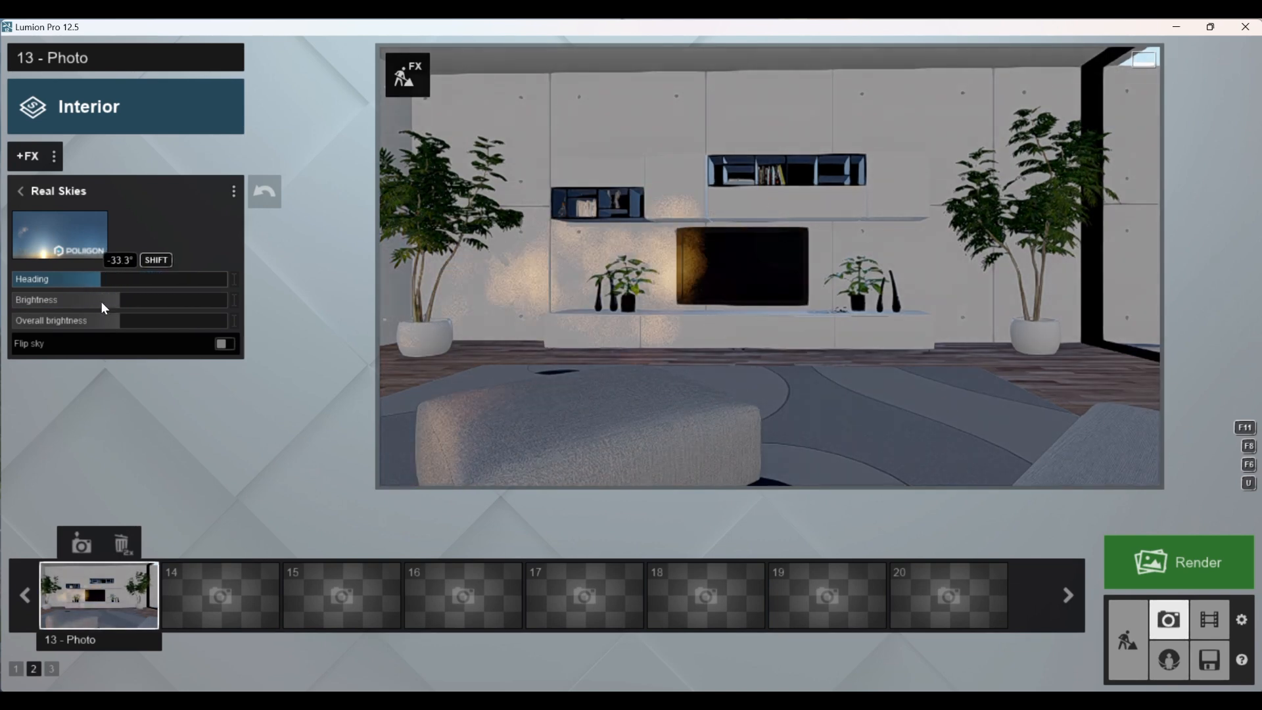
left_click(543, 313)
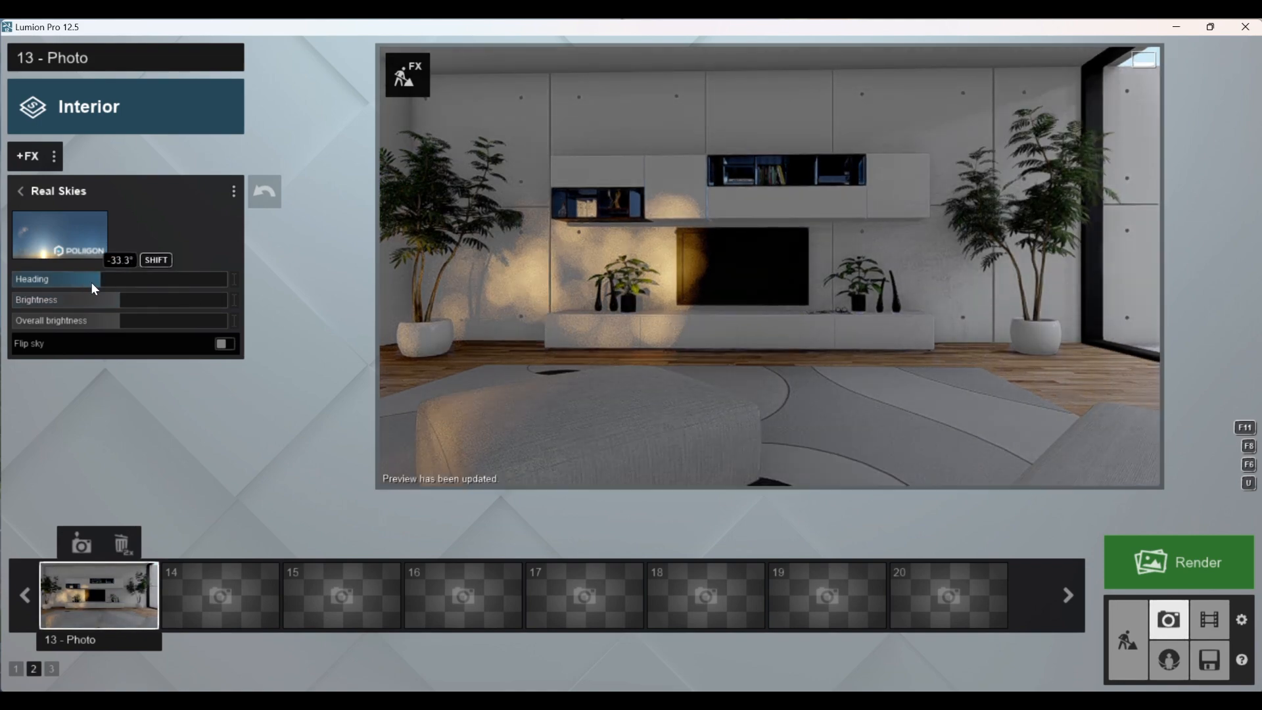
Step: Set the Real Skies brightness to 1.3, raise its overall brightness, and update the preview
left_click_drag(99, 301, 156, 307)
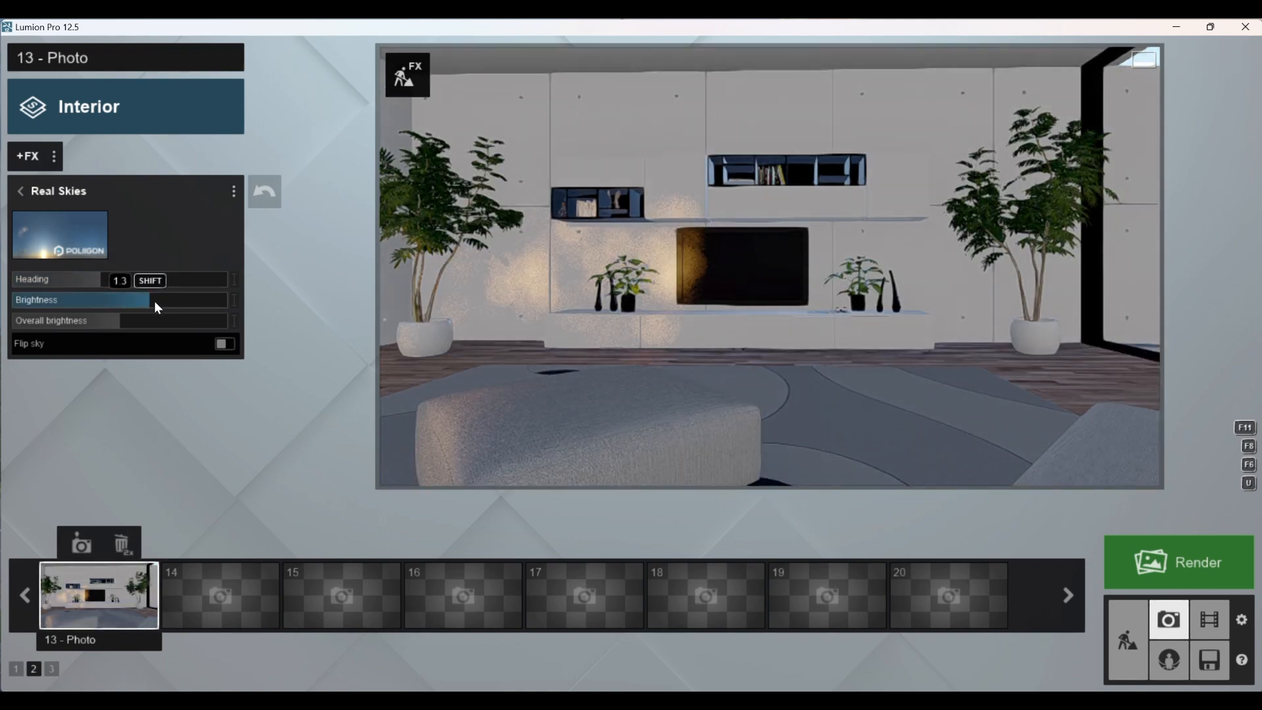
left_click(645, 301)
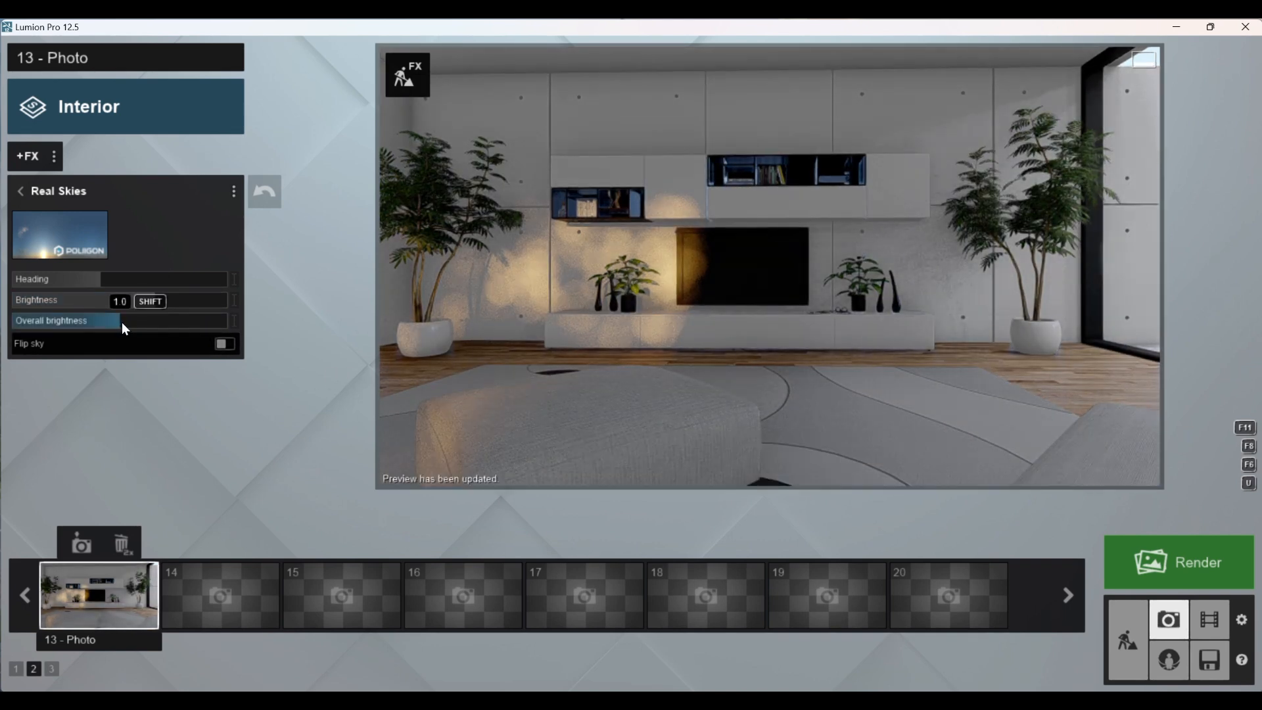
left_click_drag(119, 322, 191, 326)
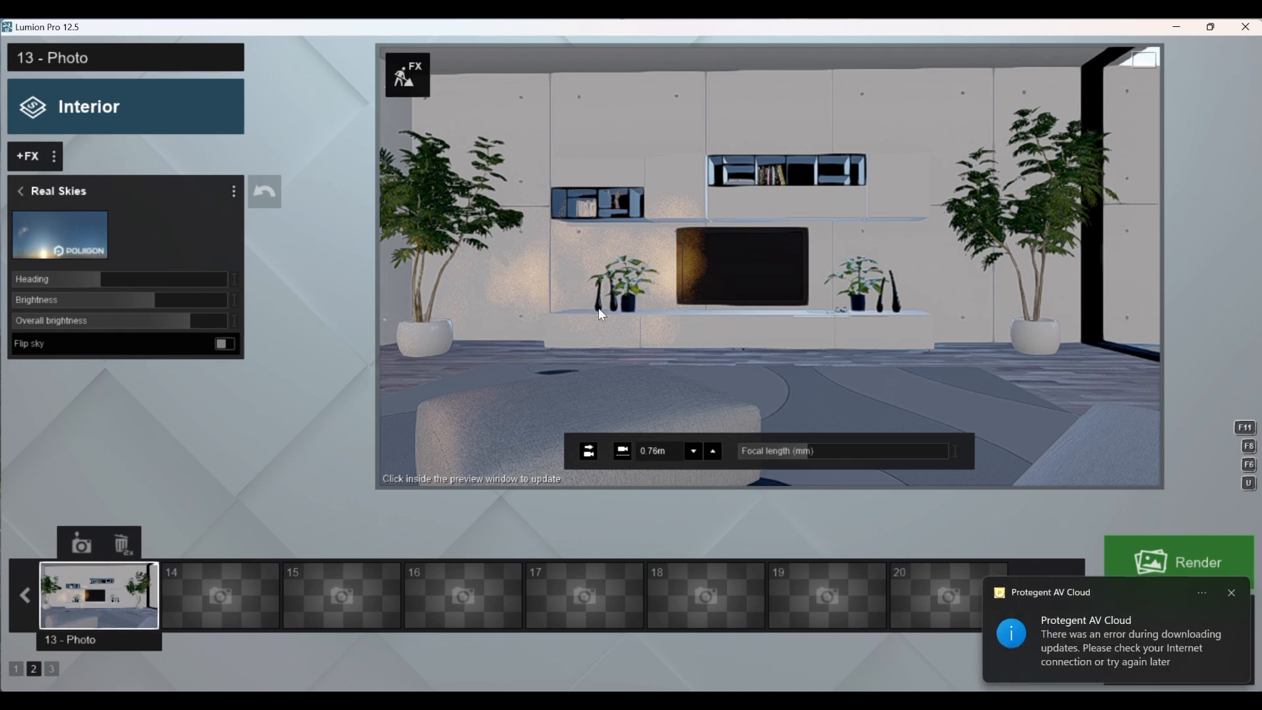
left_click(636, 309)
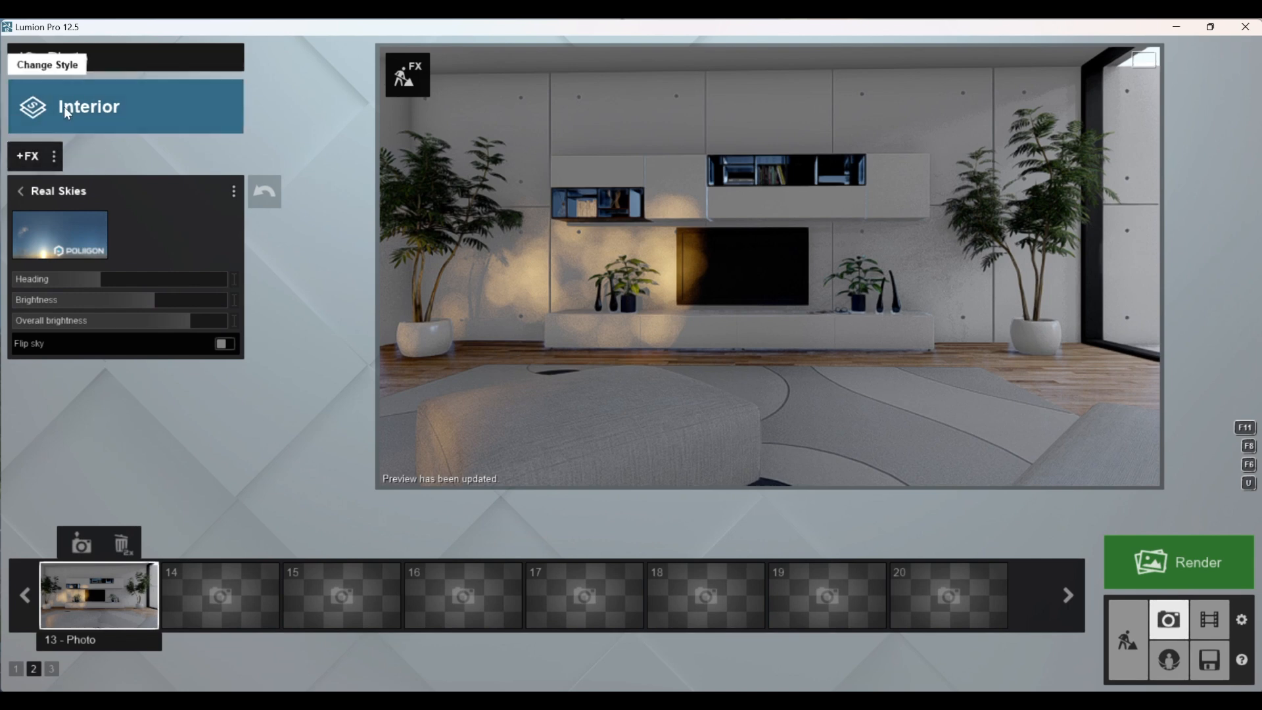
left_click(18, 191)
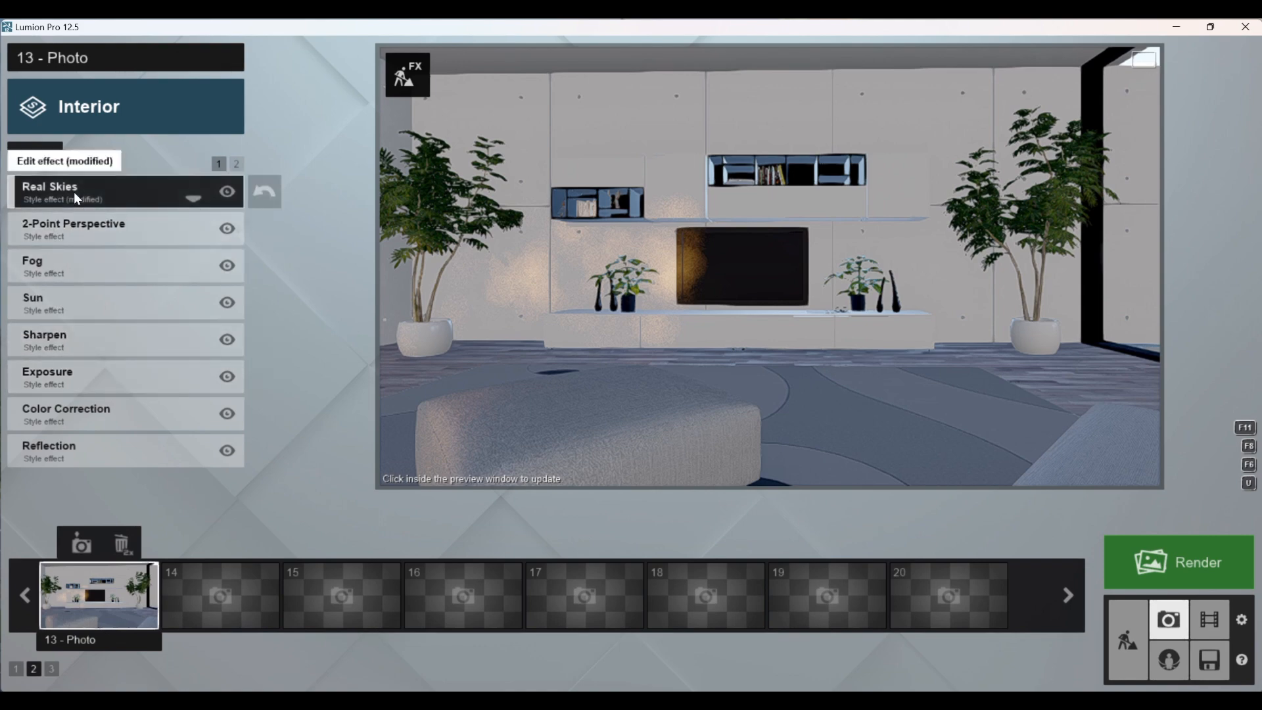
left_click(679, 263)
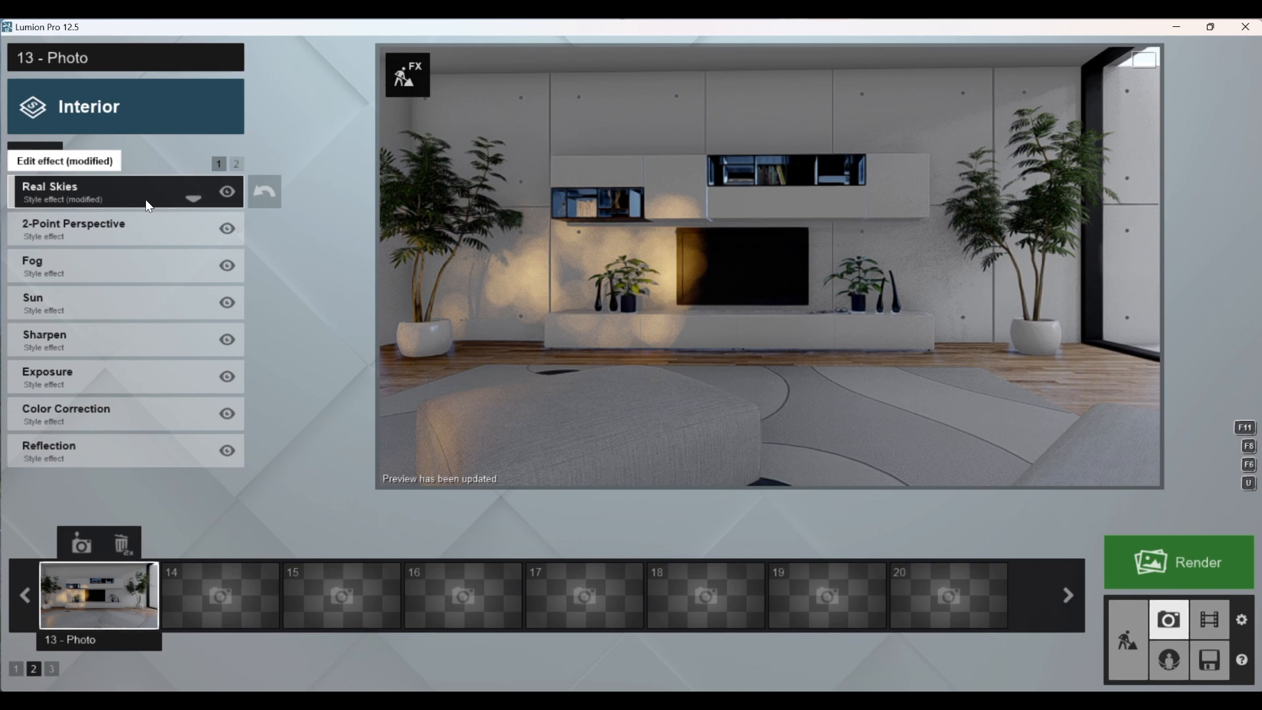
Step: Open the 2-Point Perspective effect settings and update the photo preview
left_click(115, 235)
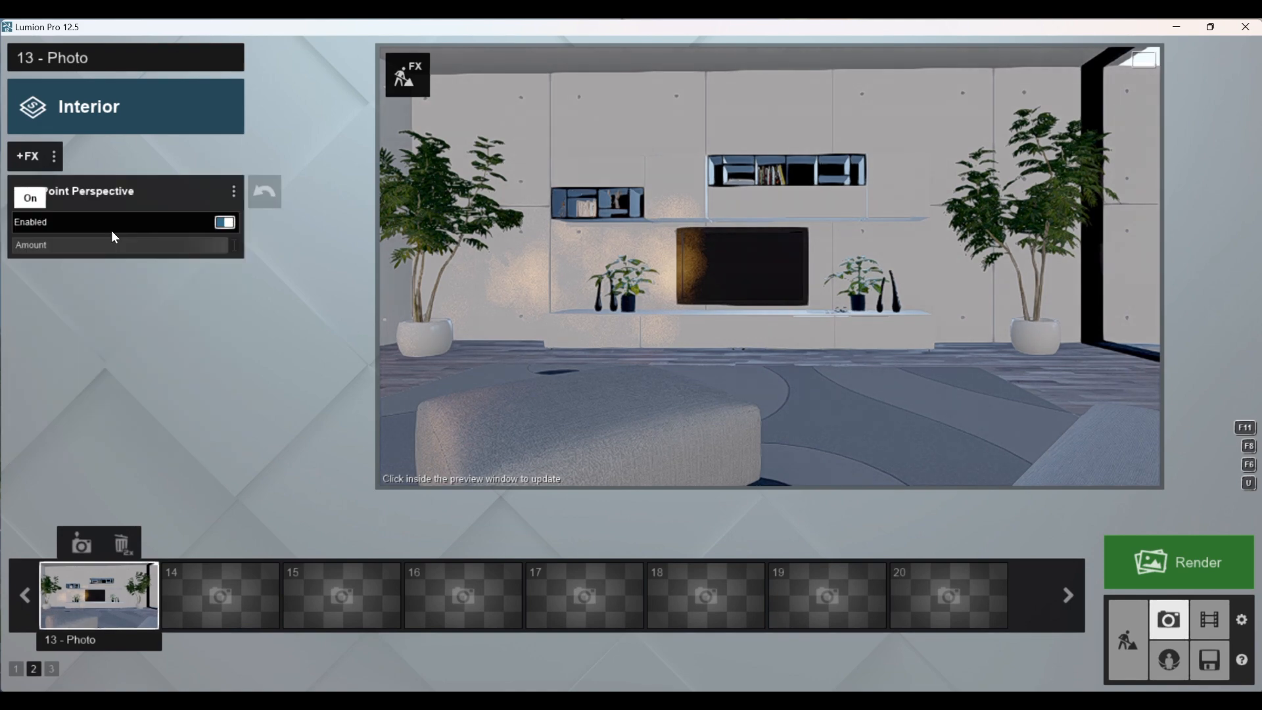
left_click(687, 261)
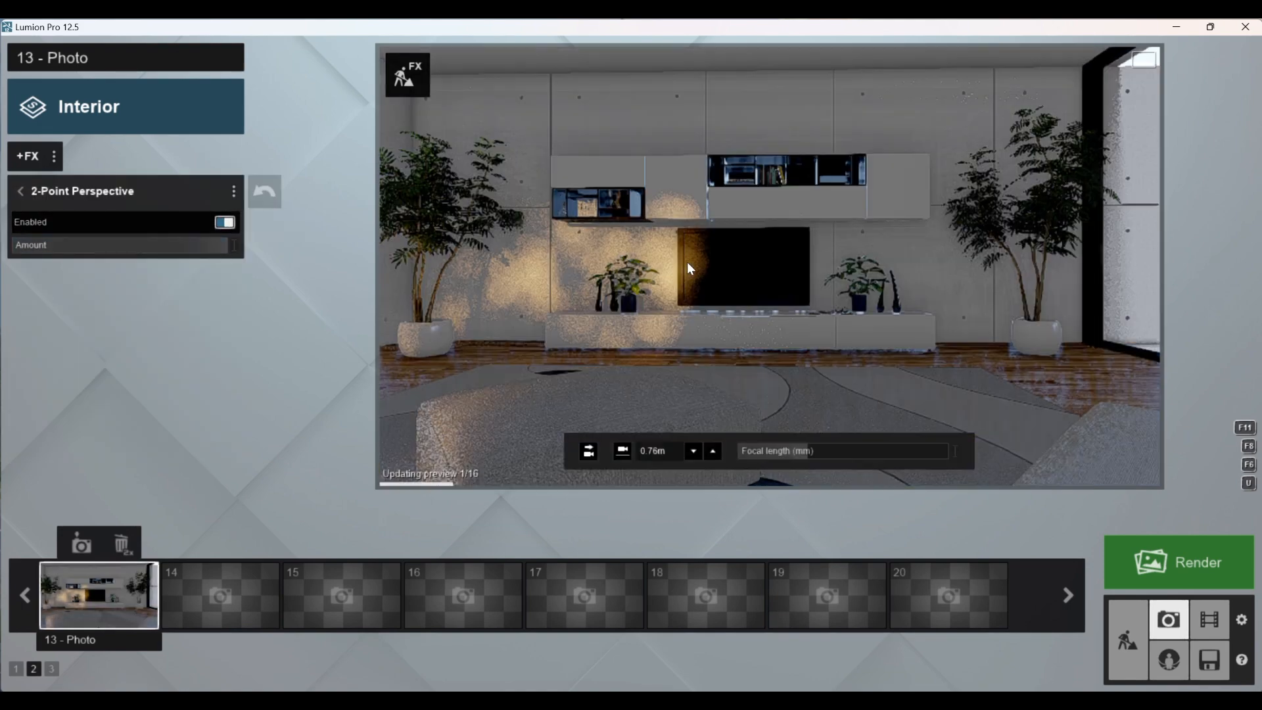
Step: Examine the Fog effect's density, falloff and brightness settings, and refresh the photo preview
left_click(22, 191)
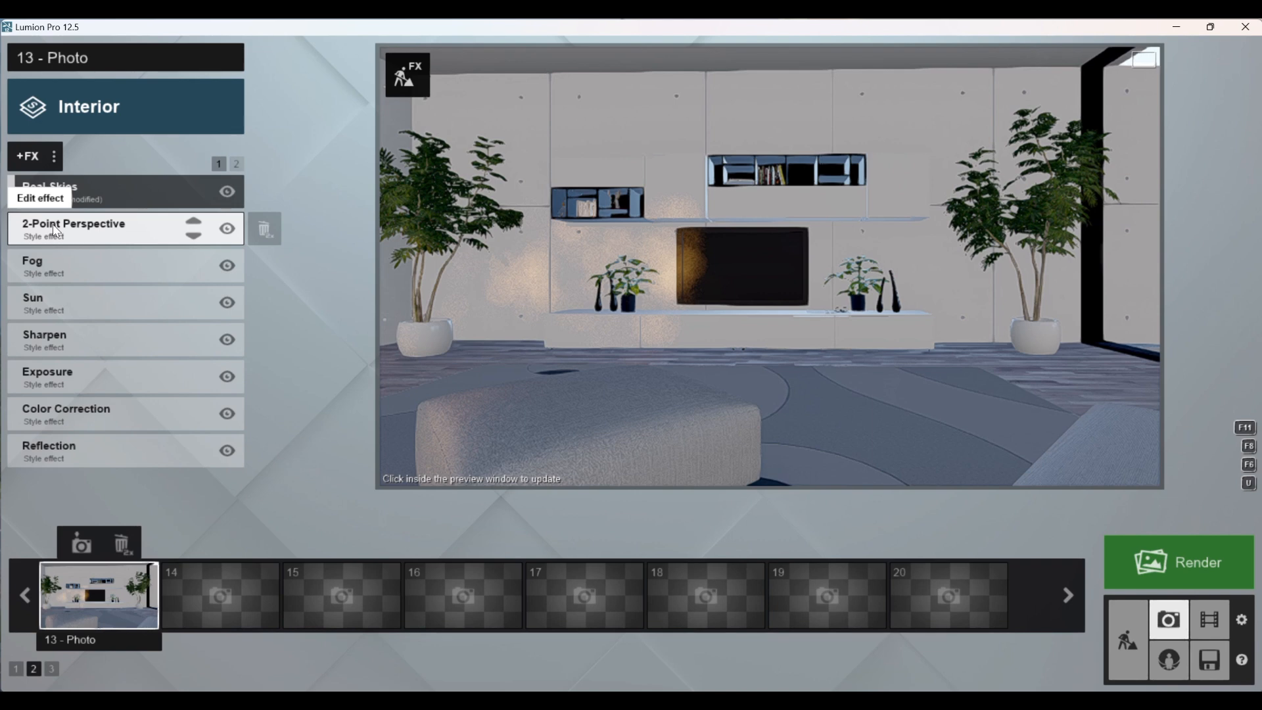
left_click(58, 264)
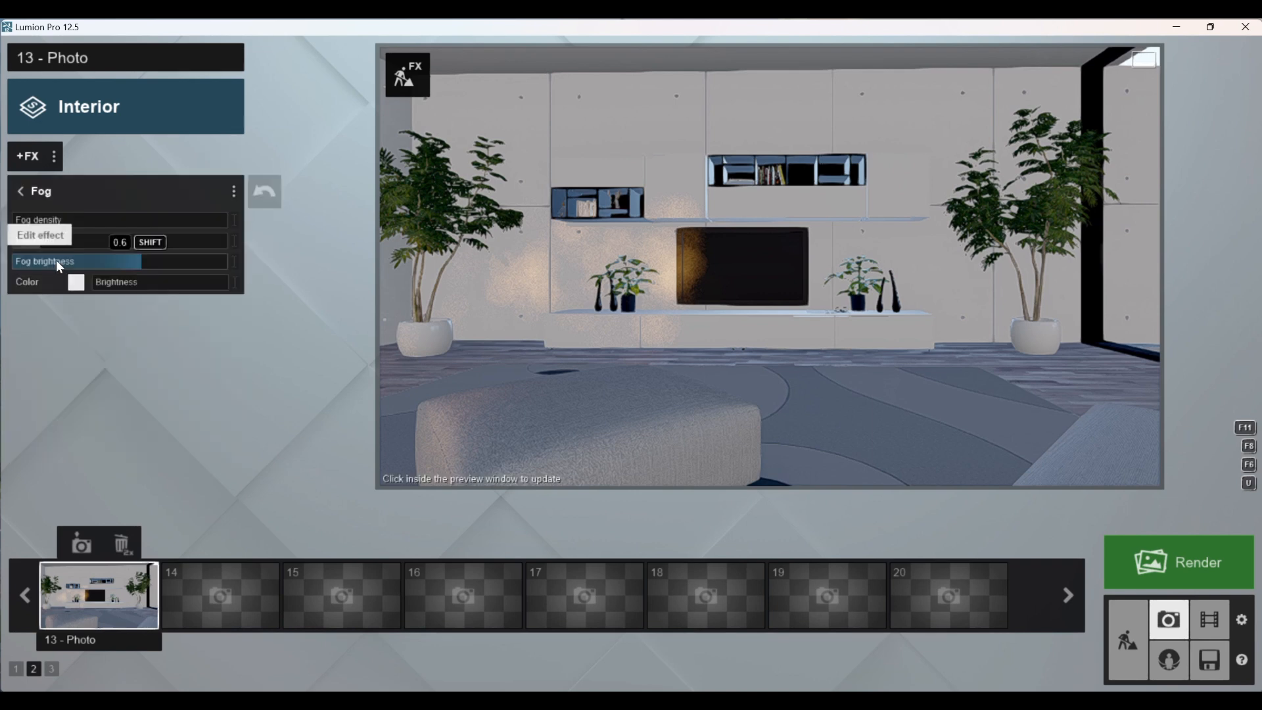
left_click(621, 225)
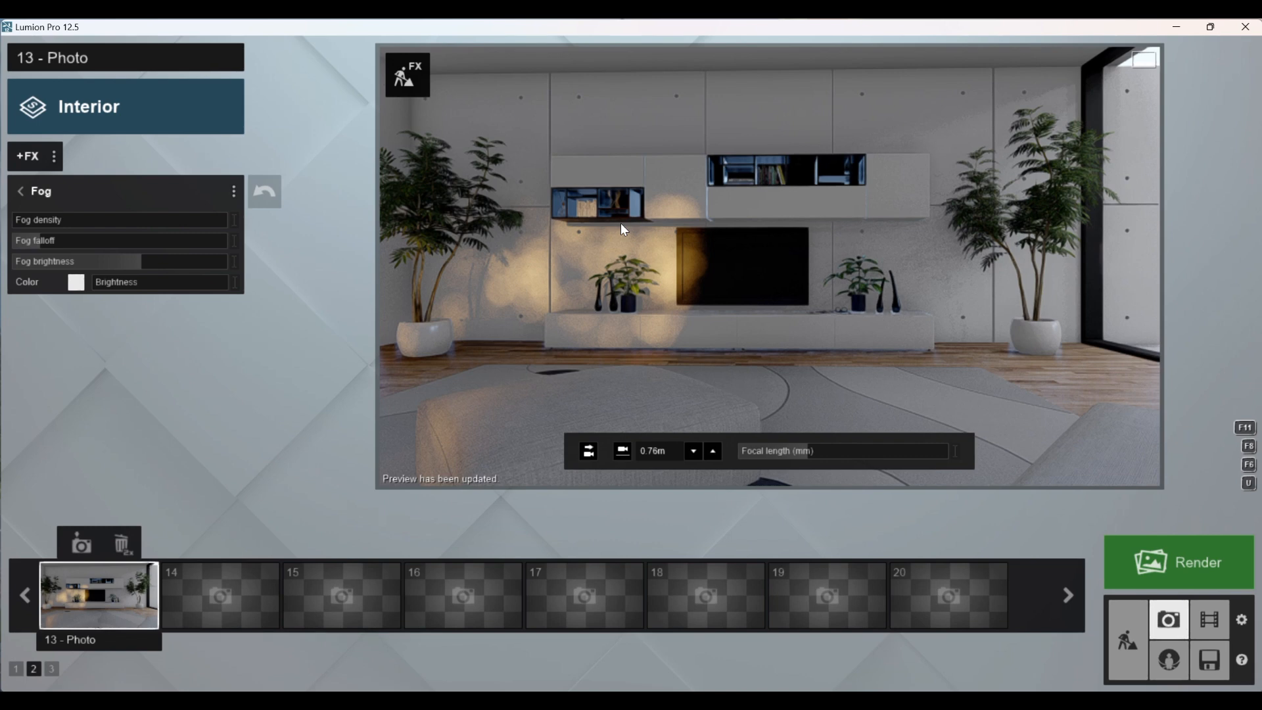
left_click(21, 192)
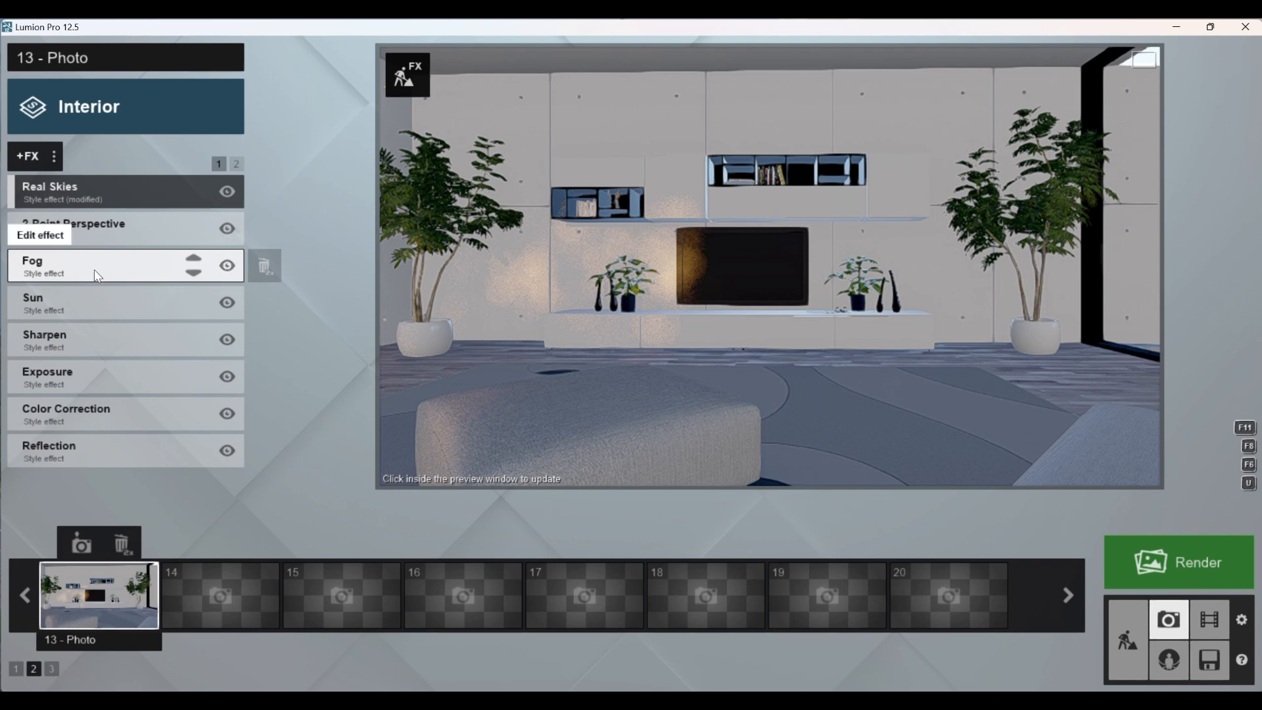
left_click(609, 307)
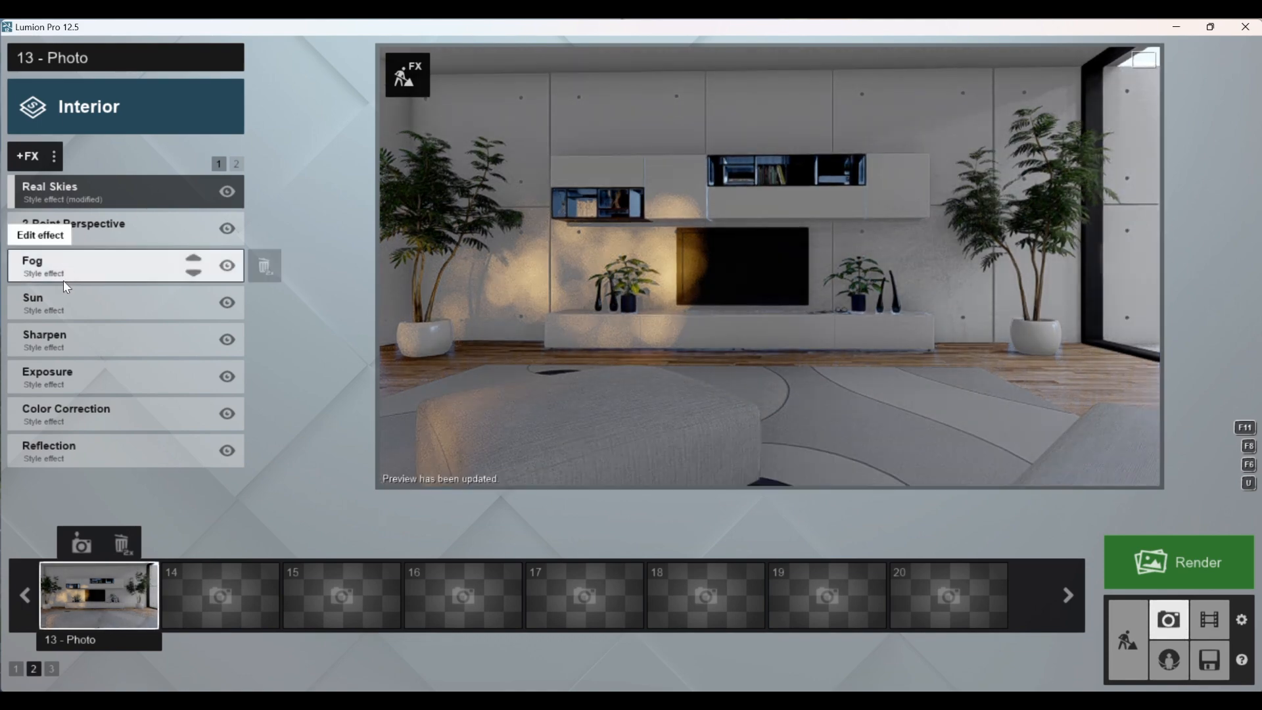
Step: Set the Sun effect's height to -33.3°, raise its heading to the middle of its range, and update the preview
left_click(66, 302)
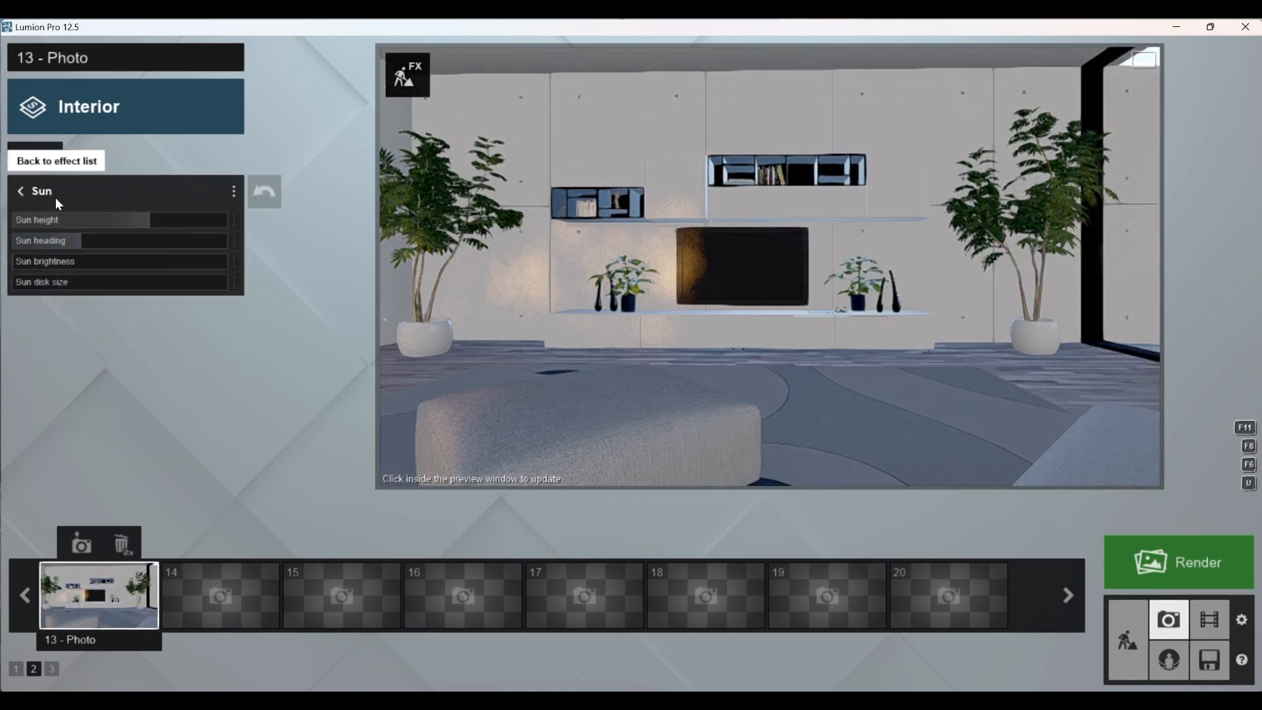
left_click(21, 190)
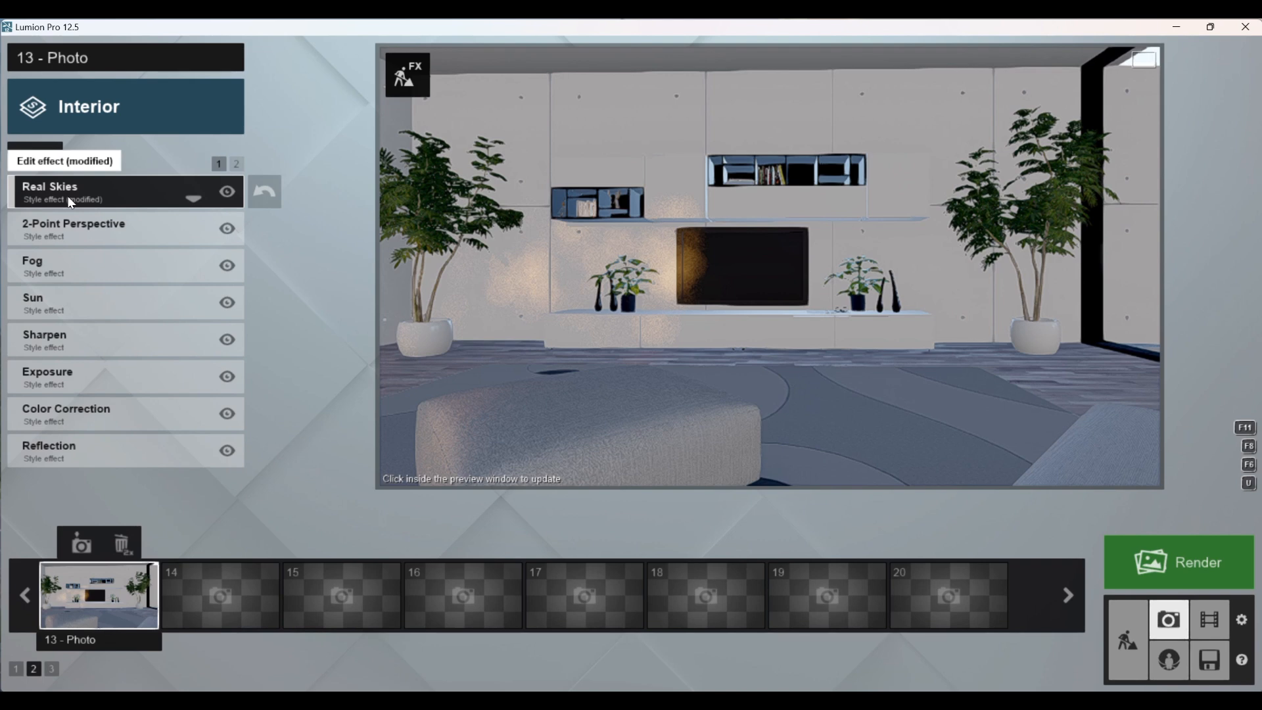
left_click(56, 299)
left_click_drag(127, 219, 112, 241)
mouse_move(567, 295)
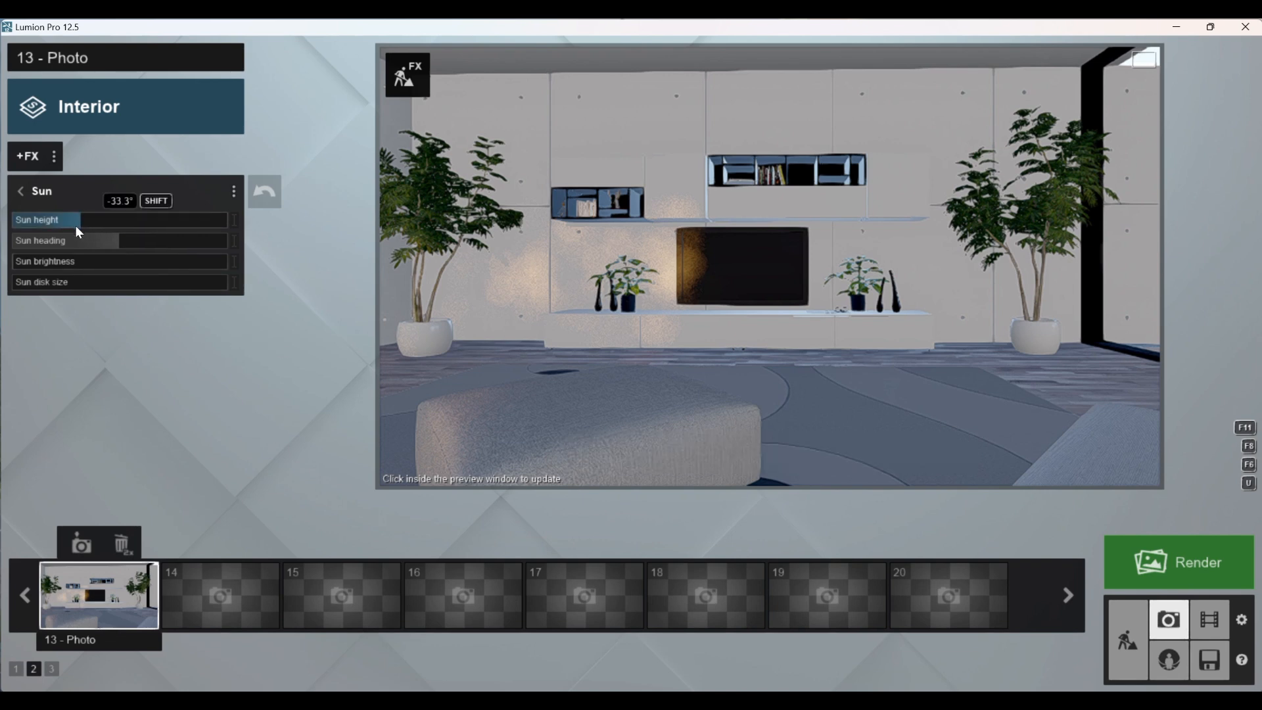
left_click(596, 286)
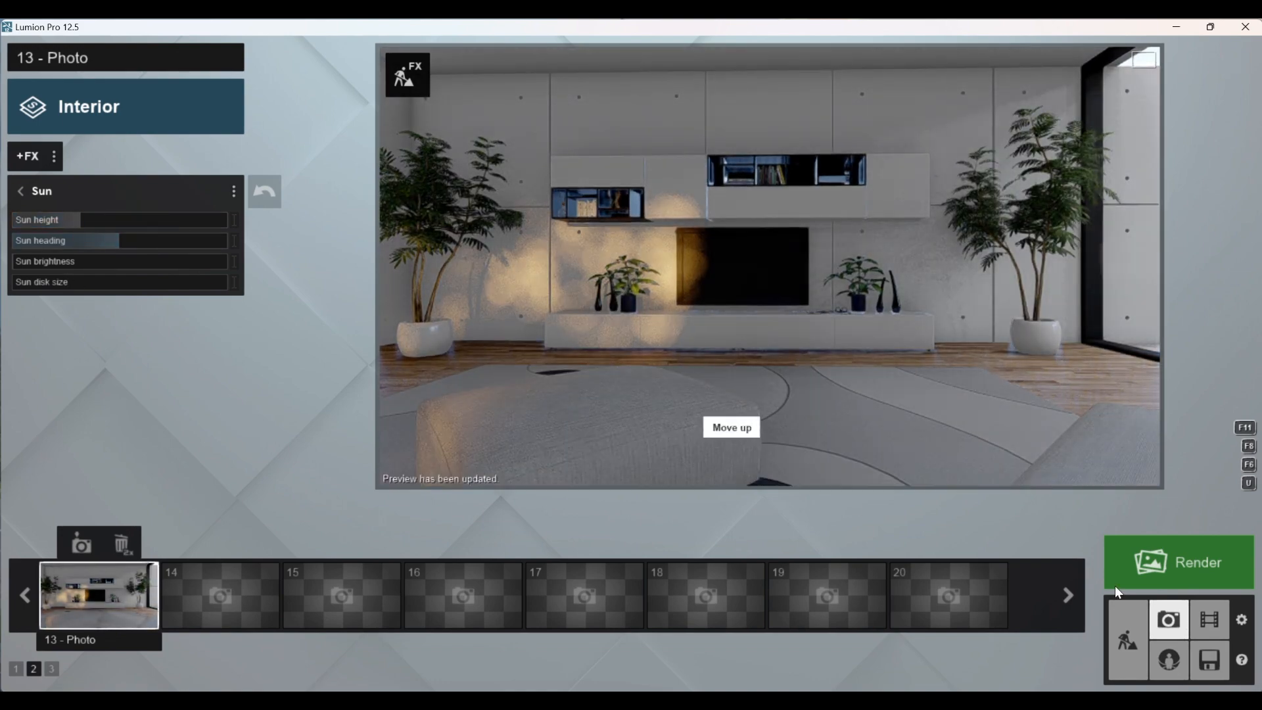
Step: Lower the sun height in the Build mode weather settings, return to Photo mode, and restore photo 13's saved camera
left_click(1122, 641)
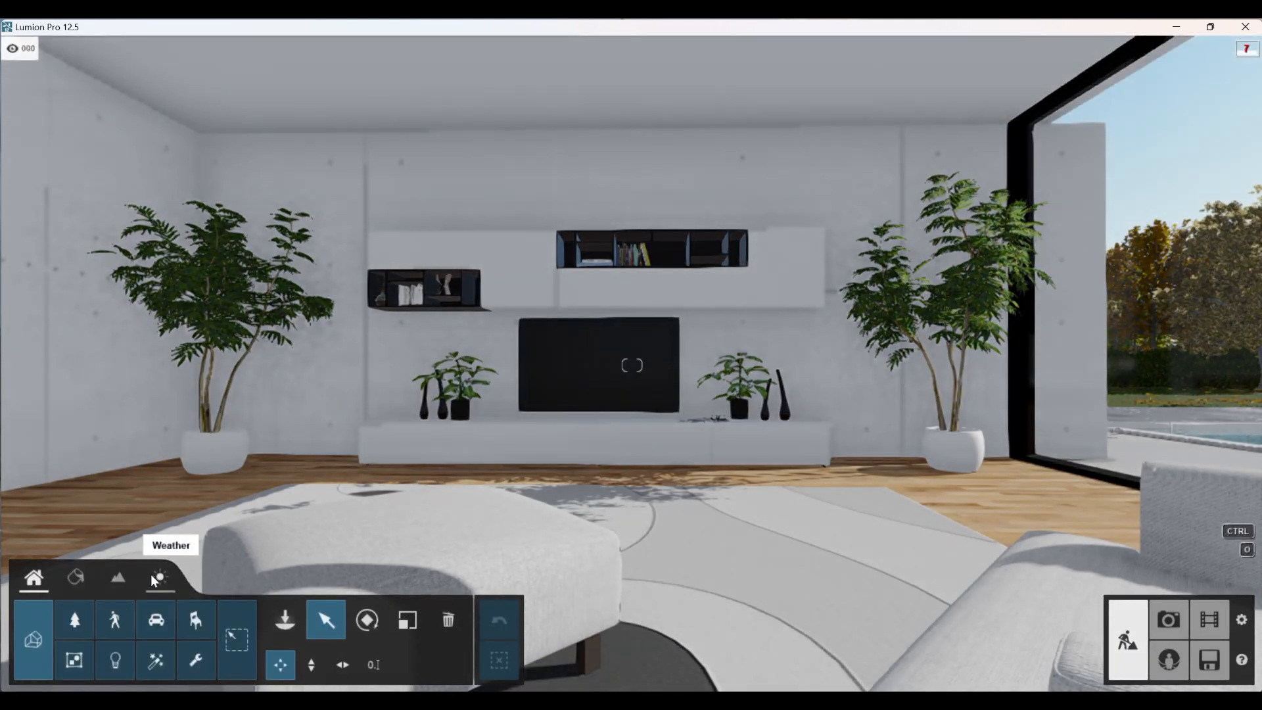
left_click(151, 574)
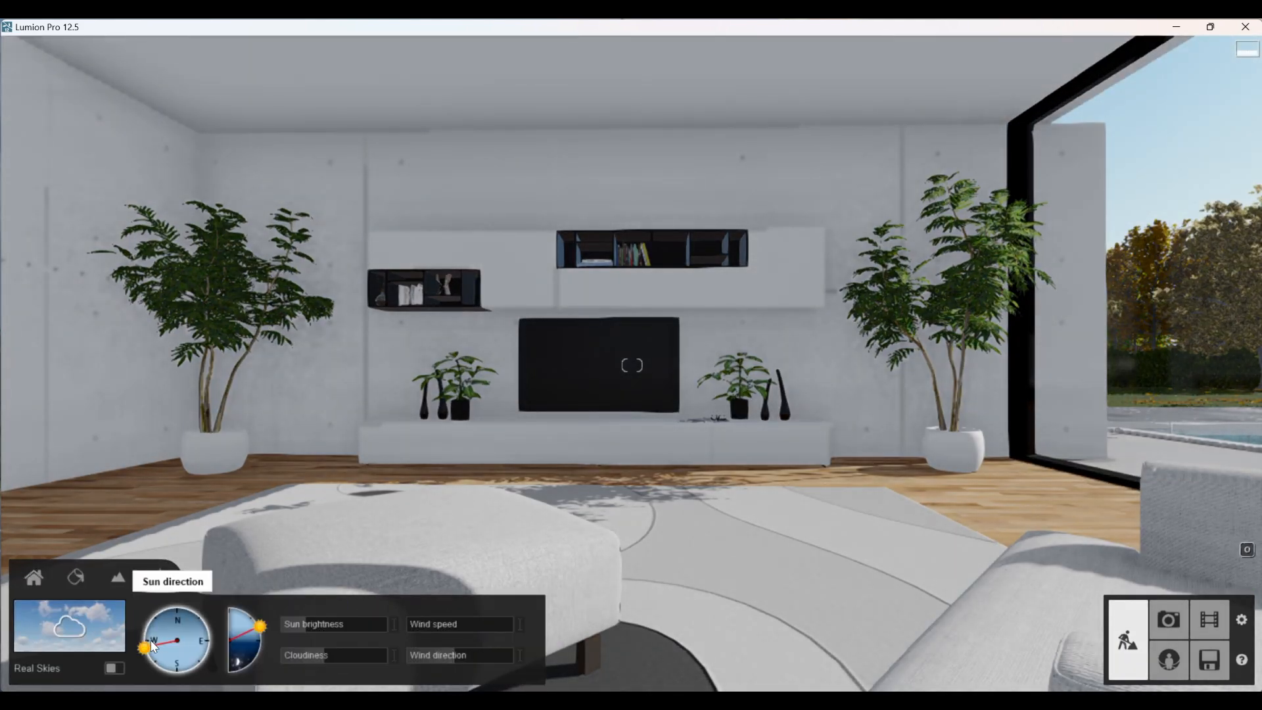
left_click_drag(256, 622, 246, 632)
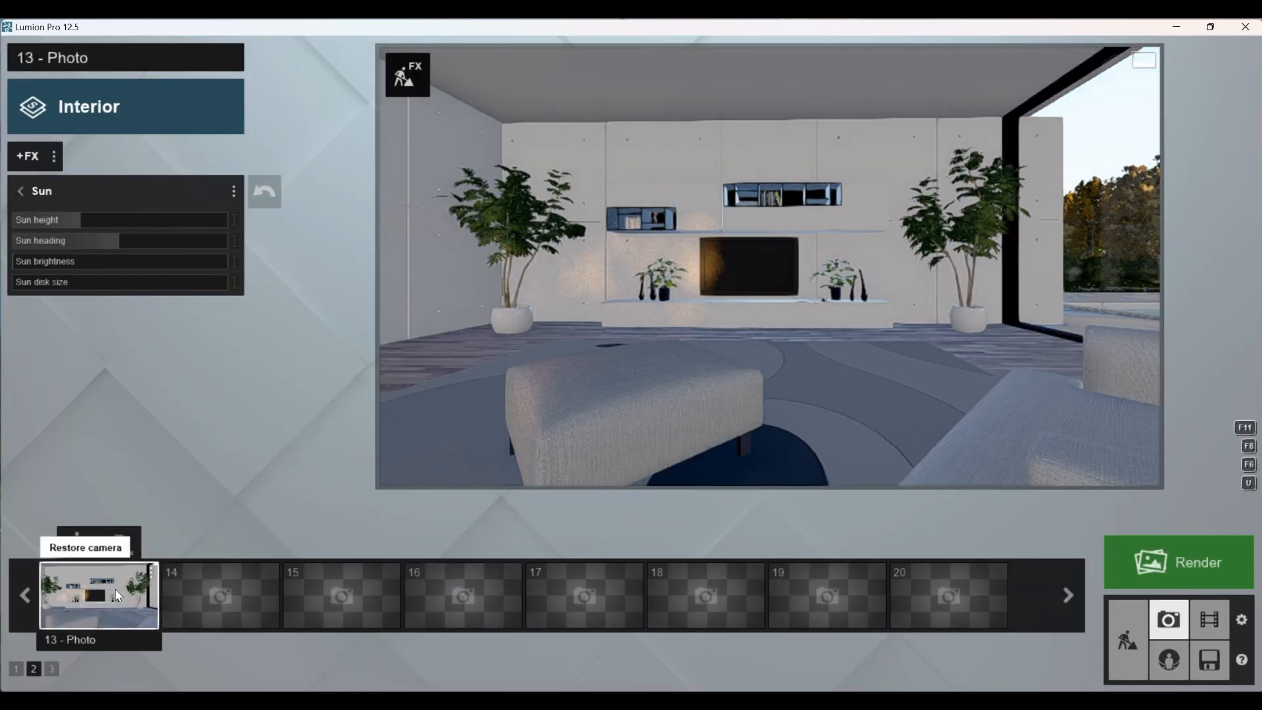
left_click(116, 589)
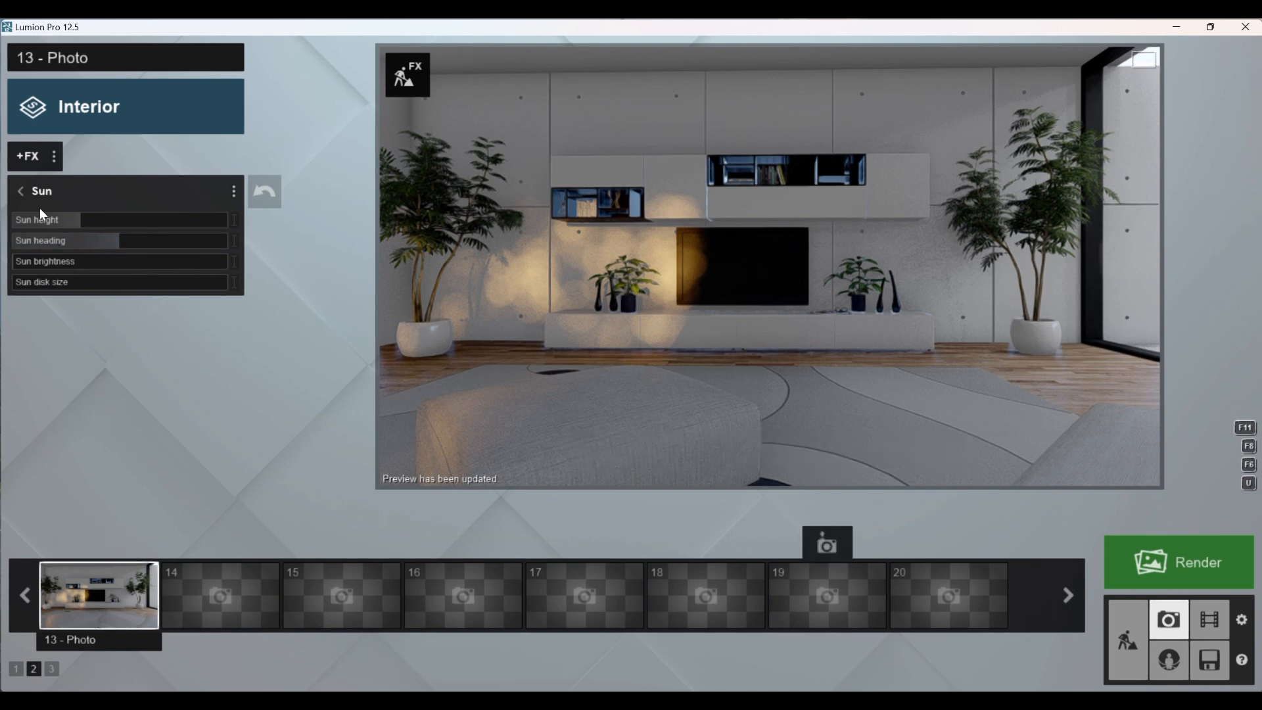
Step: Raise the Sharpen effect's intensity to a little over a third of its range and update the preview
left_click(17, 191)
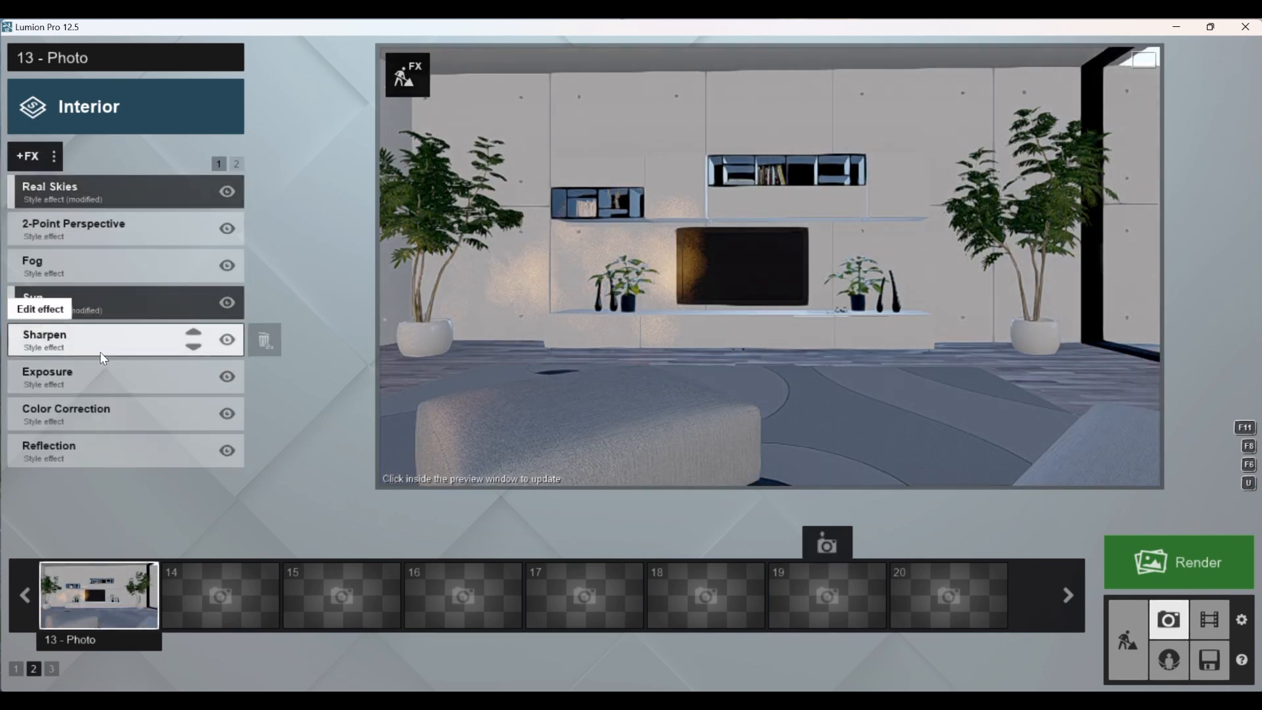
left_click(58, 346)
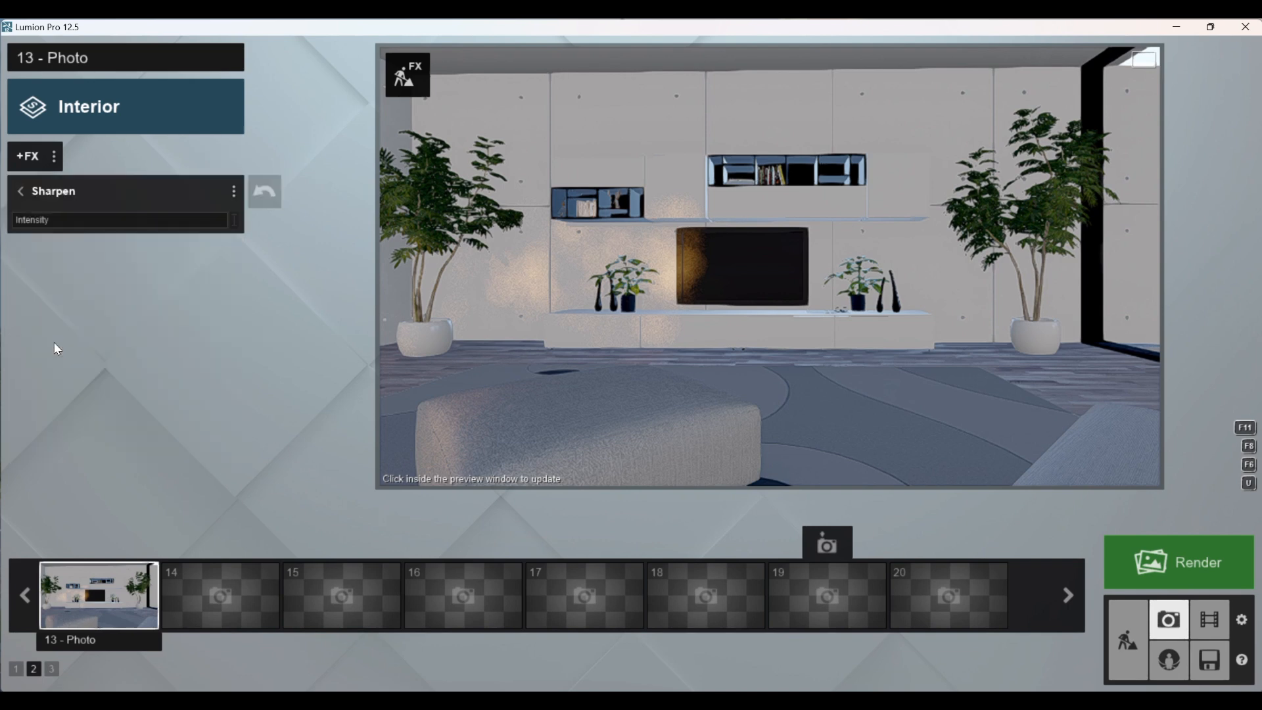
mouse_move(28, 219)
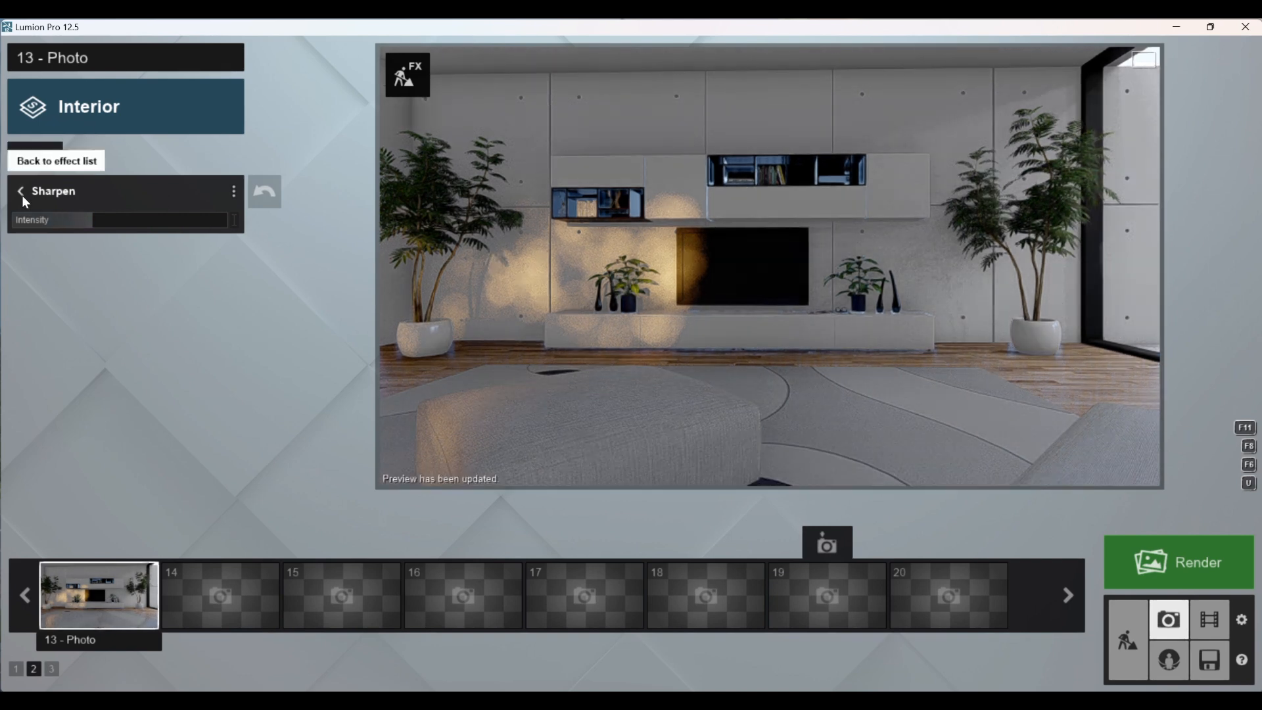
Step: Lower the Exposure effect to about 60% of its range, updating the preview, and return to the effect list
left_click(23, 196)
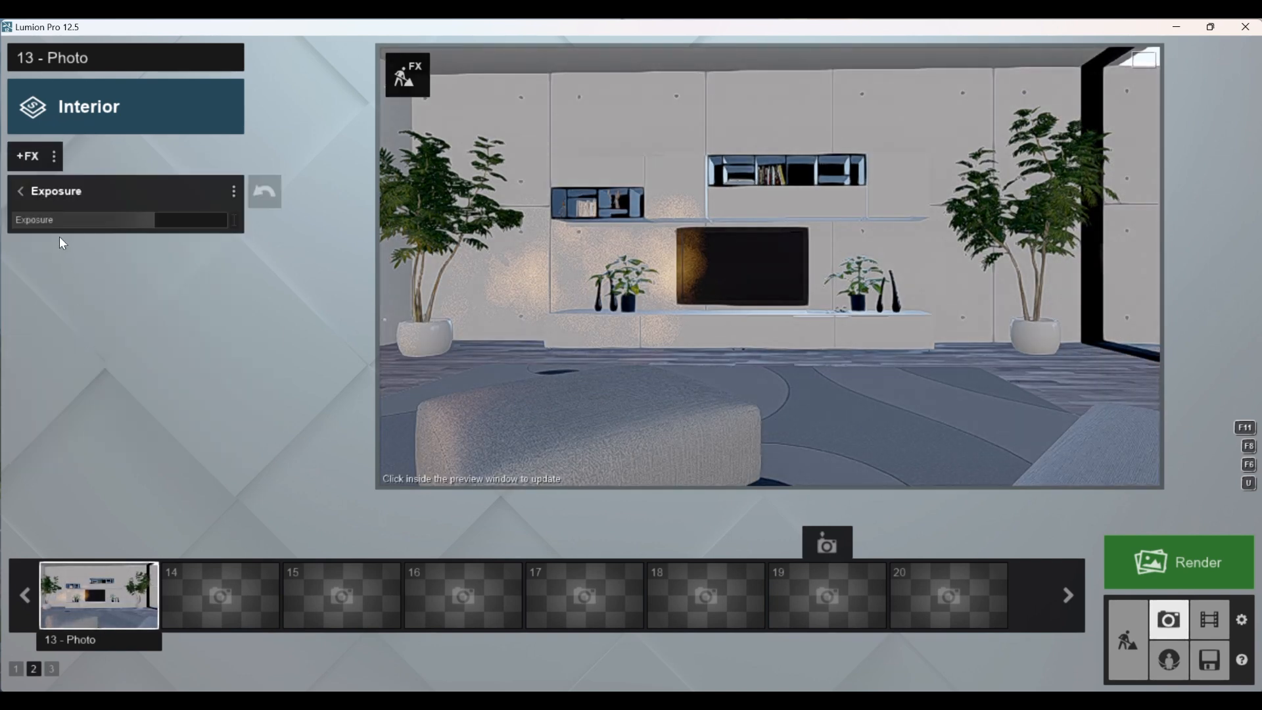
mouse_move(139, 228)
left_mouse_down()
mouse_move(92, 227)
mouse_move(165, 235)
mouse_move(126, 230)
left_mouse_up()
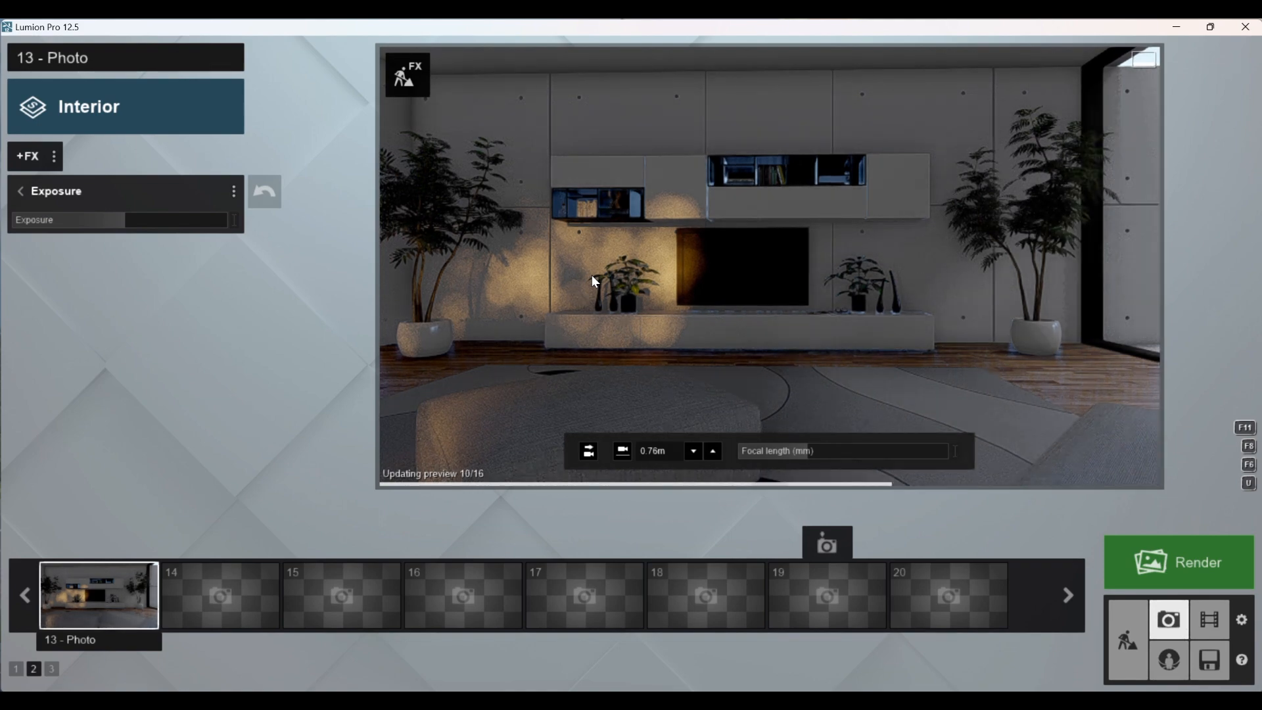
left_click_drag(127, 218, 141, 217)
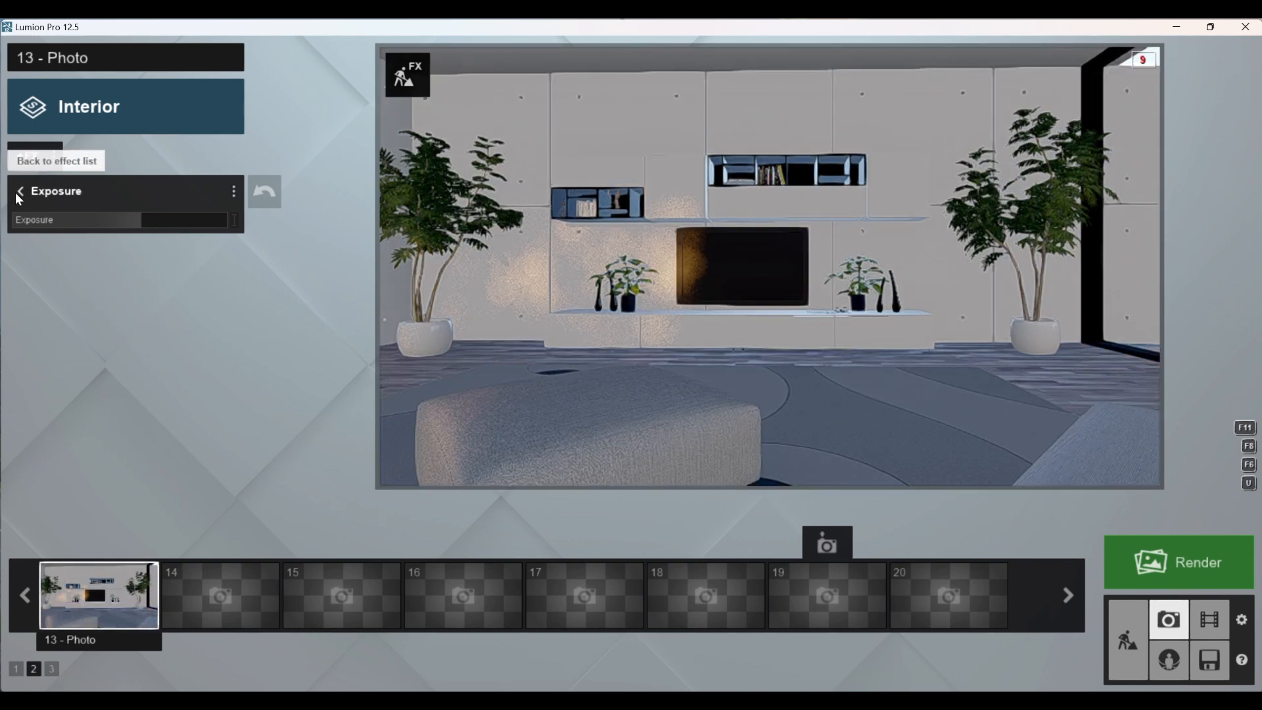
left_click(17, 193)
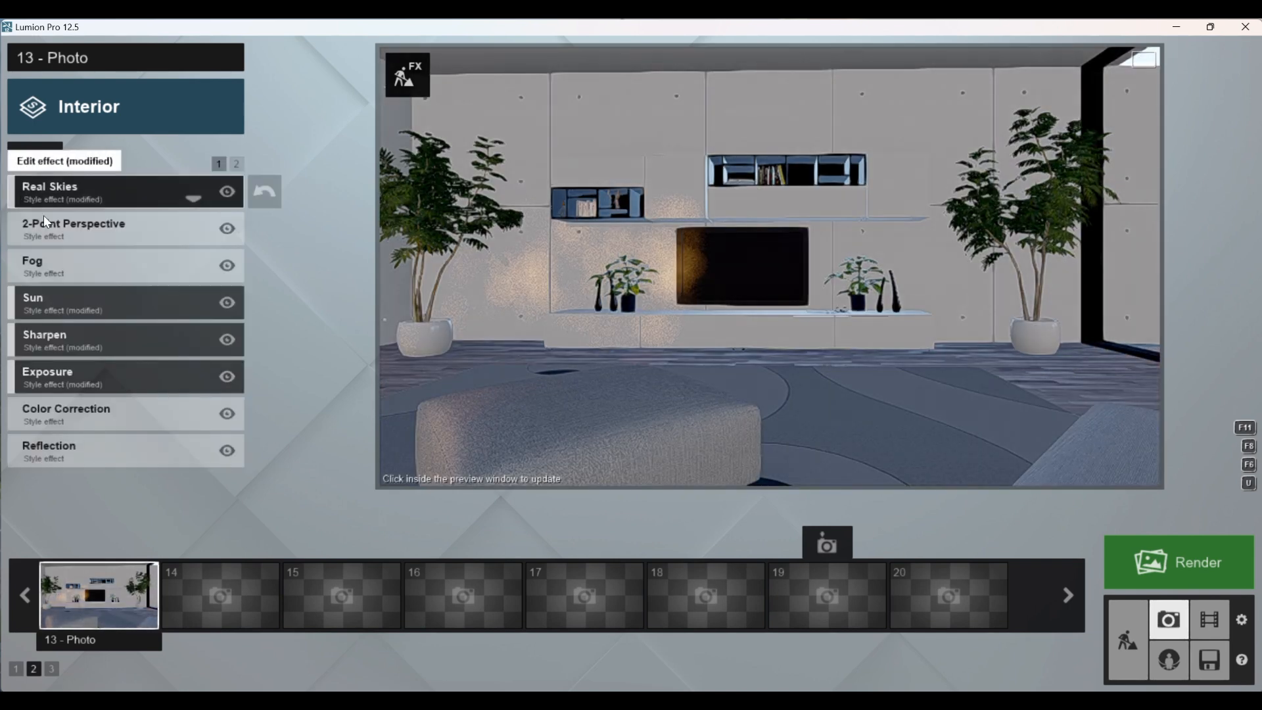
Step: Tune Color Correction with a warmer temperature, slightly more contrast, a tint slightly toward magenta, and lower saturation
left_click(100, 419)
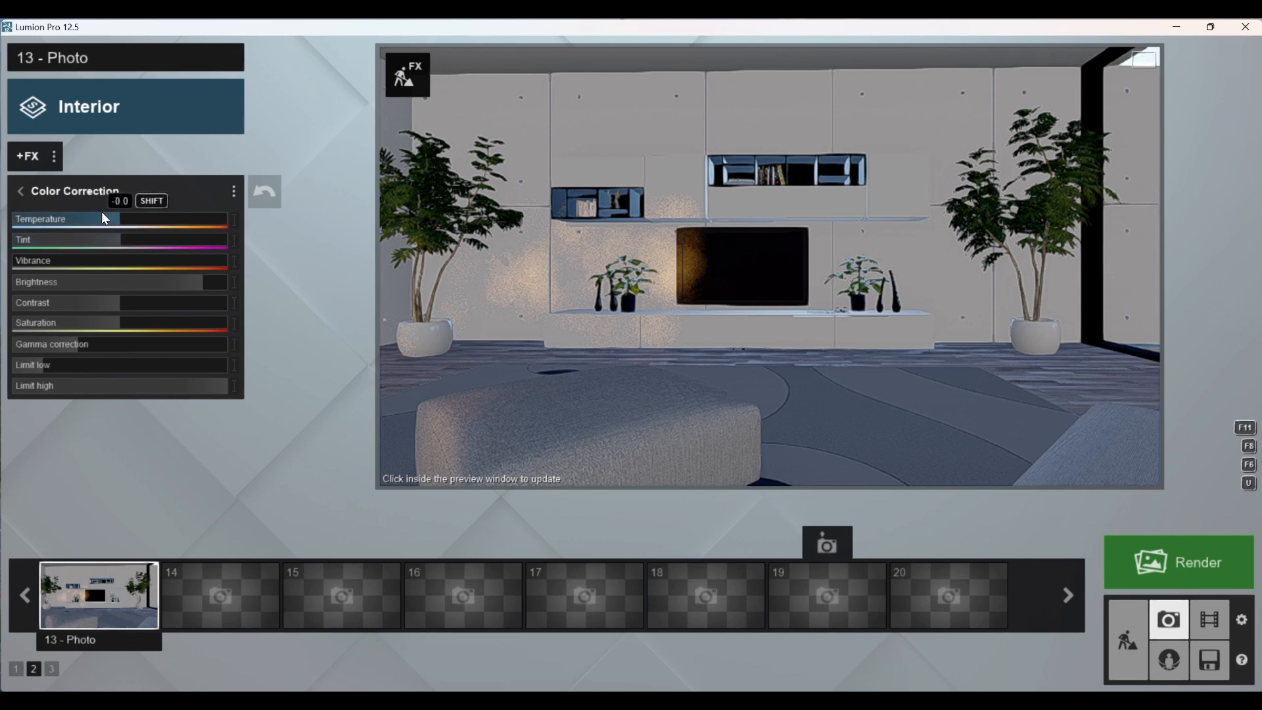
left_click_drag(112, 223, 150, 219)
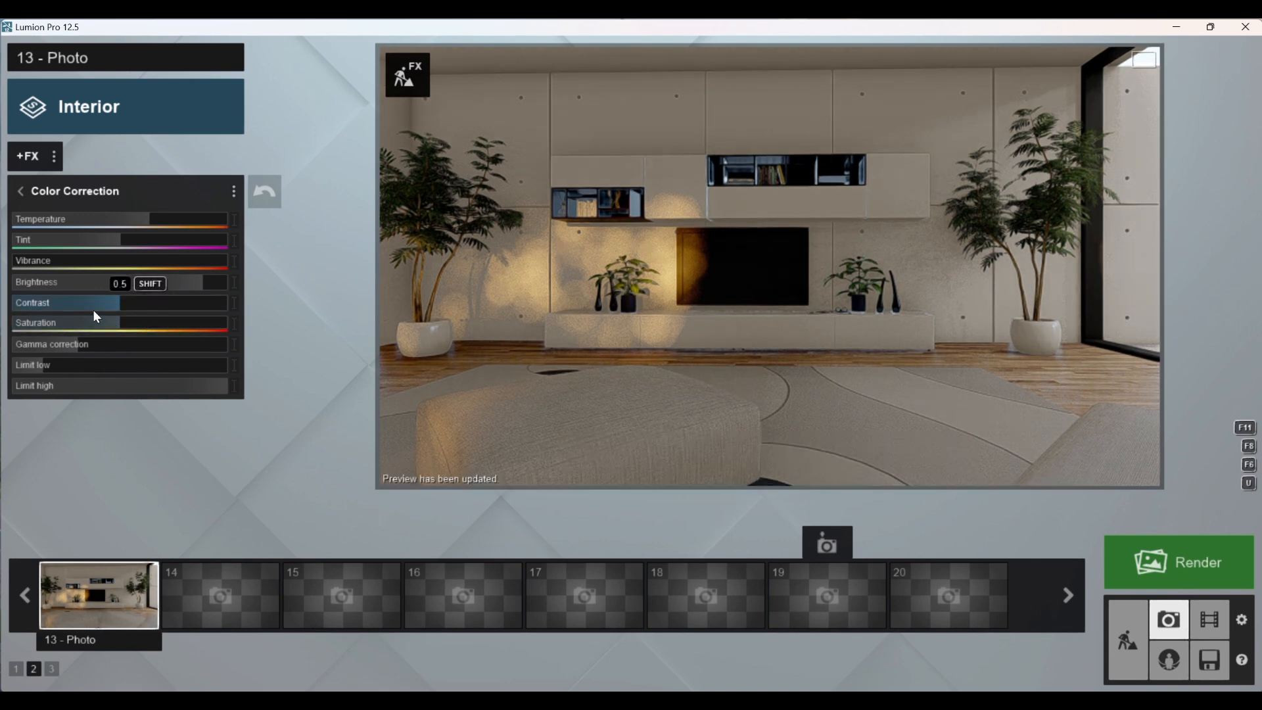
left_click_drag(93, 309, 141, 303)
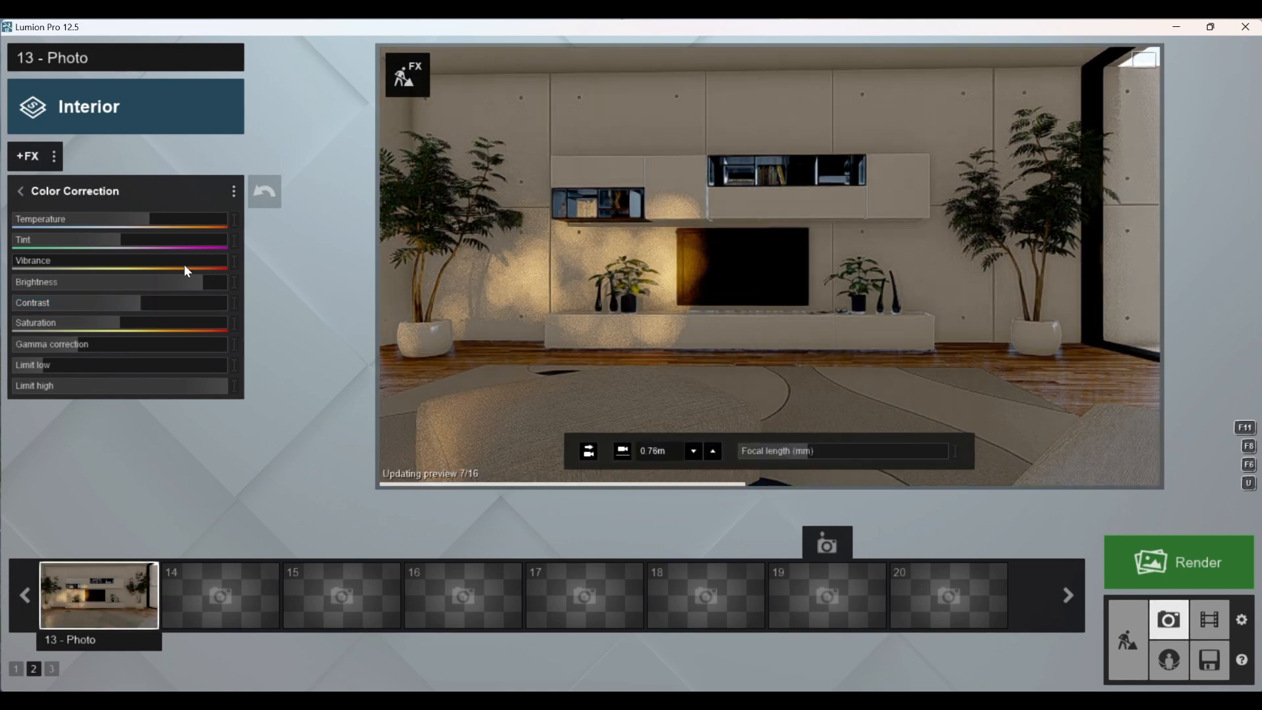
left_click_drag(99, 242, 131, 242)
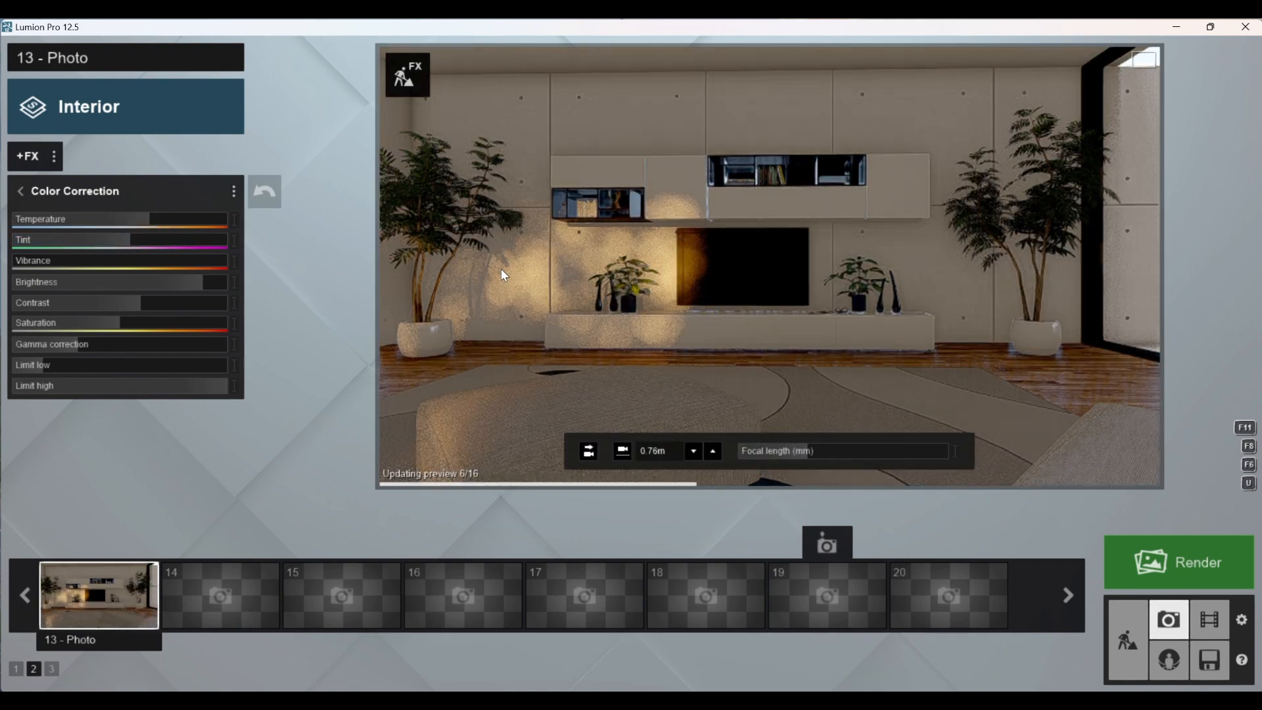
left_click_drag(105, 330, 71, 326)
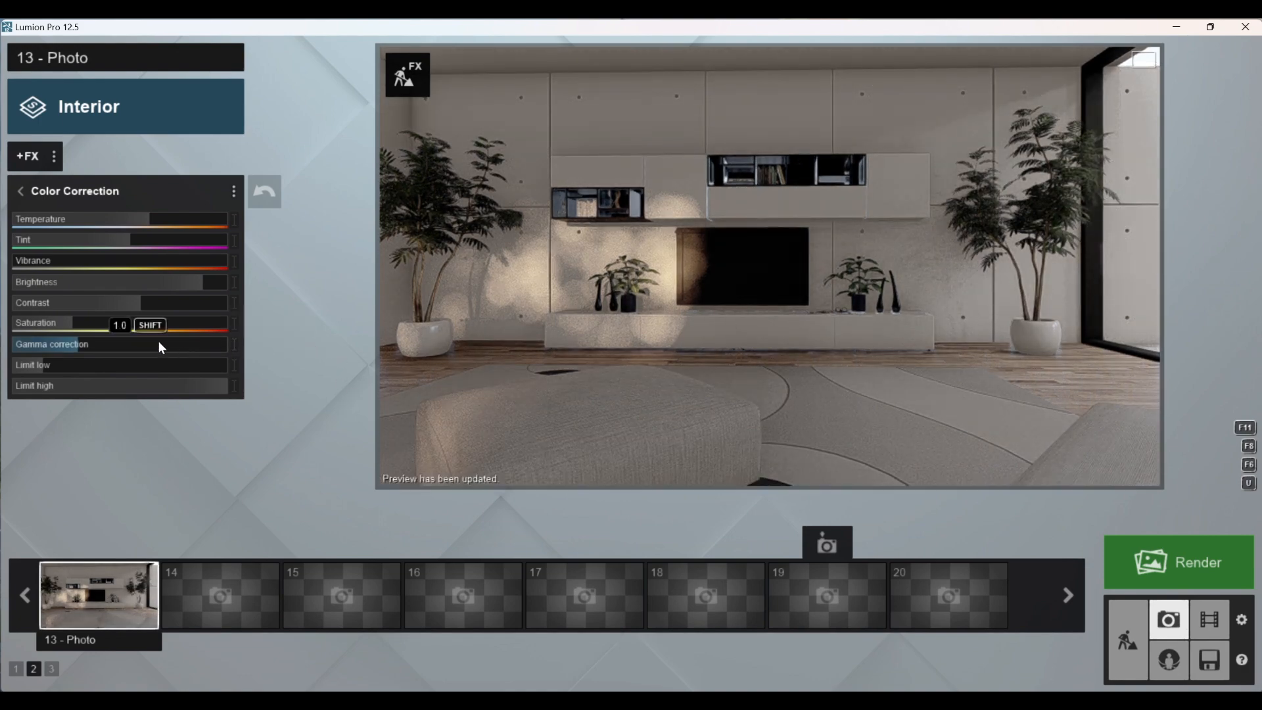
Step: Compare Color Correction gamma values of 1.2 and 0.8 in the preview, and settle on a gamma slightly above 1.0
left_click_drag(72, 341, 95, 340)
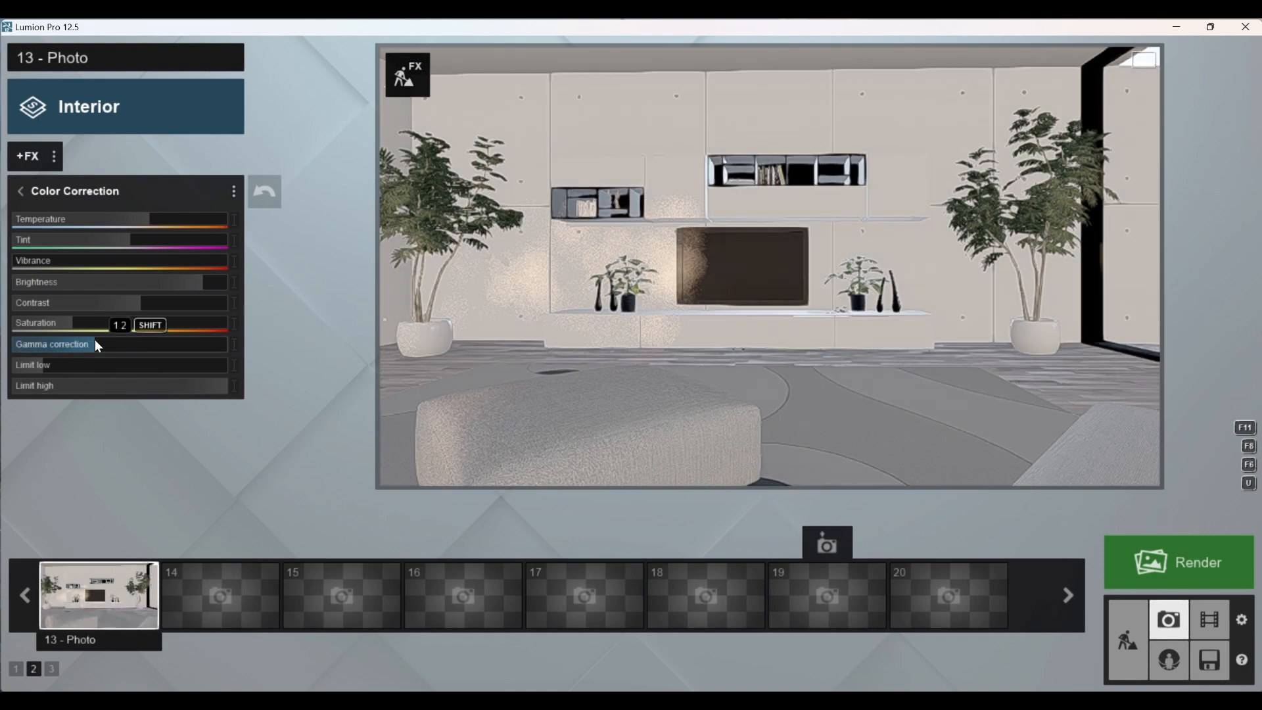
left_click(563, 307)
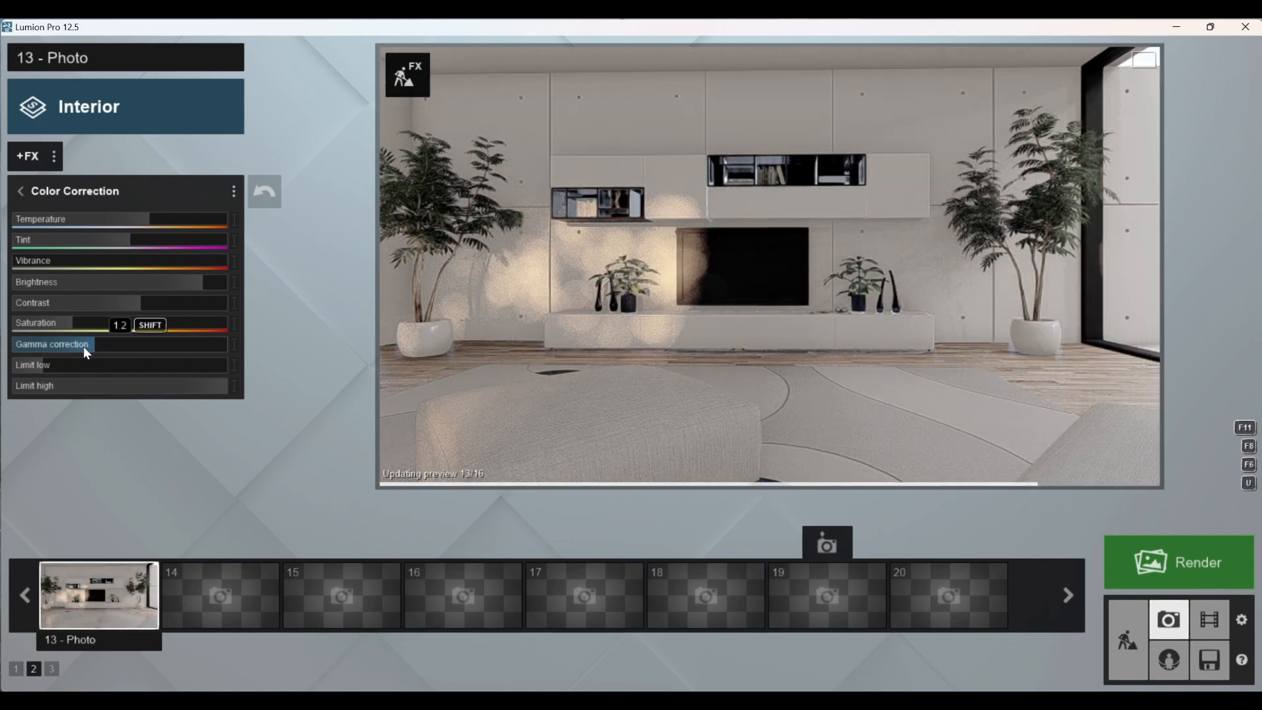
left_click_drag(85, 346, 68, 346)
left_click(534, 338)
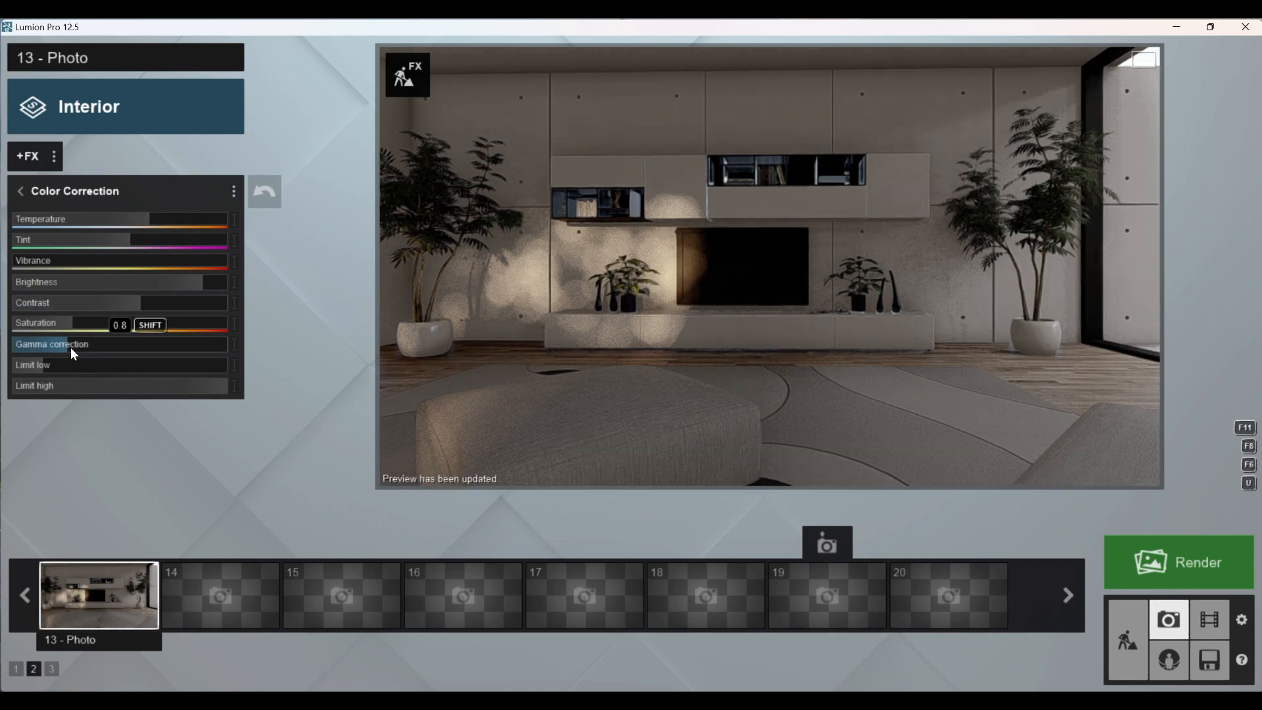
mouse_move(70, 347)
left_mouse_down()
mouse_move(115, 349)
mouse_move(87, 342)
left_mouse_up()
left_click(615, 325)
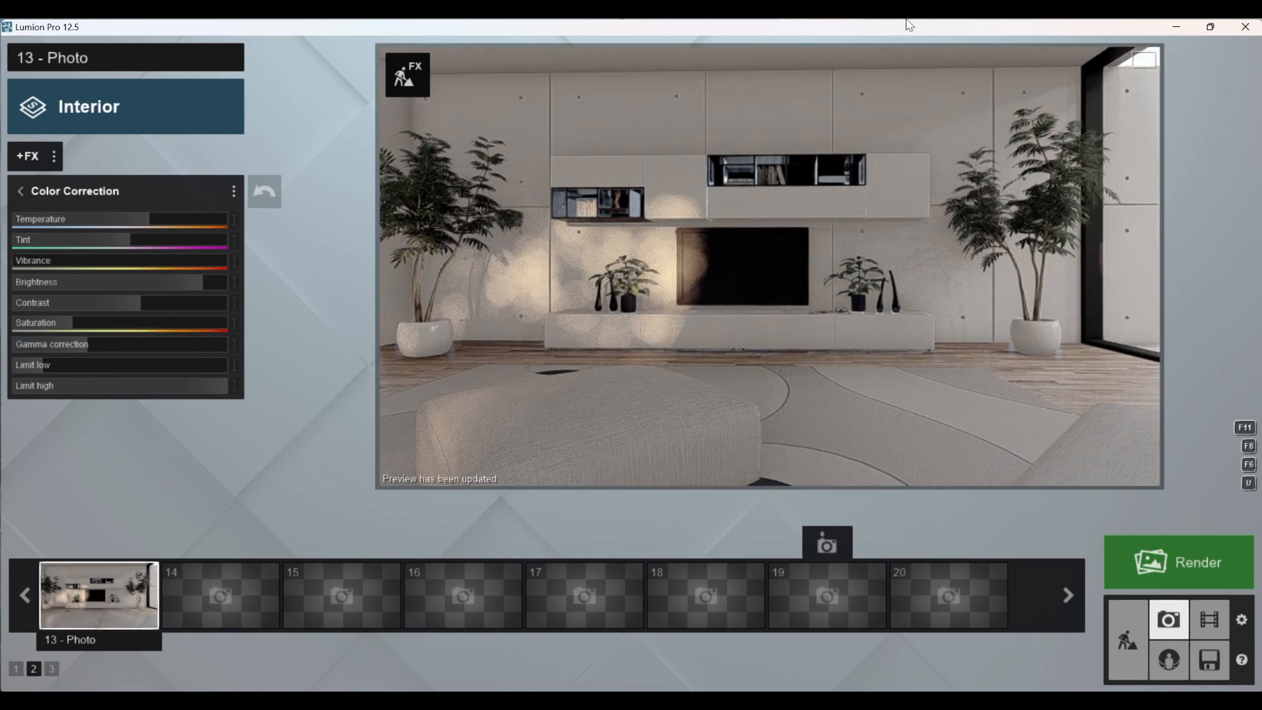
Step: Try a different Limit low value in Color Correction, return it to 0.0, and update the preview
left_click(44, 367)
left_click_drag(70, 372, 43, 365)
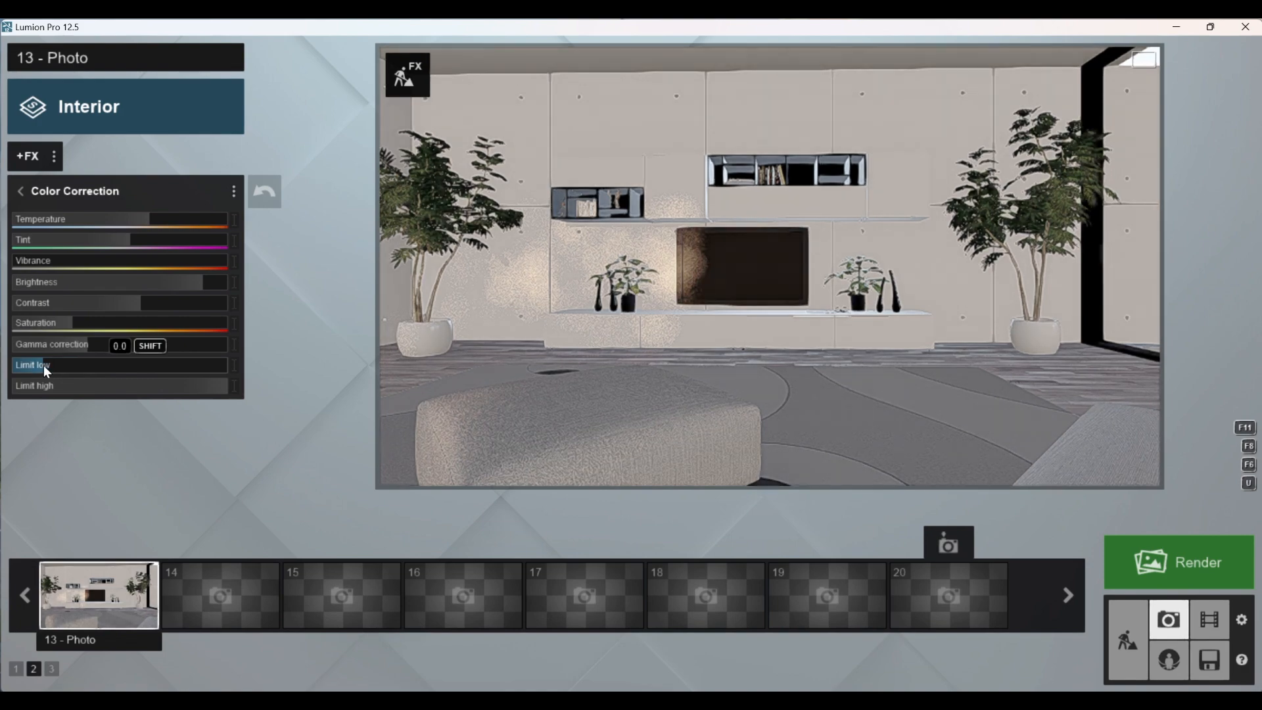
left_click(545, 349)
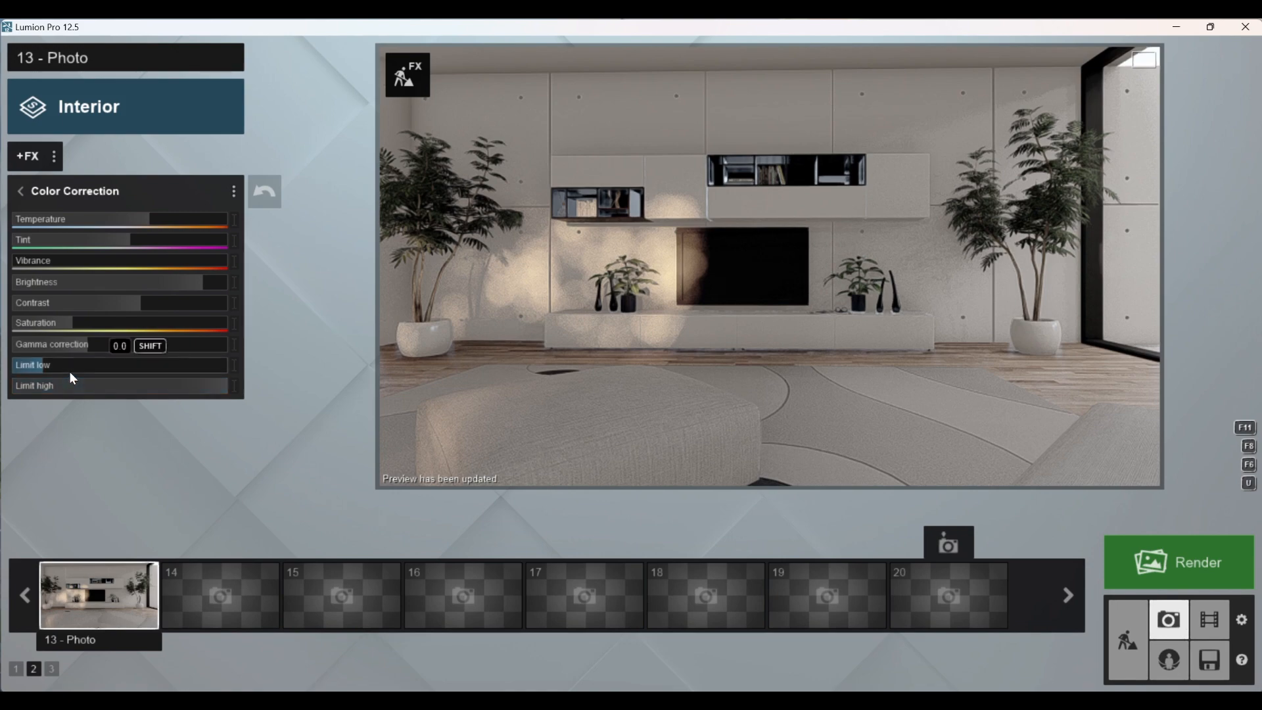
Step: Restore photo 13's saved camera after shifting the view, update the preview, and return to the effect list
mouse_move(563, 294)
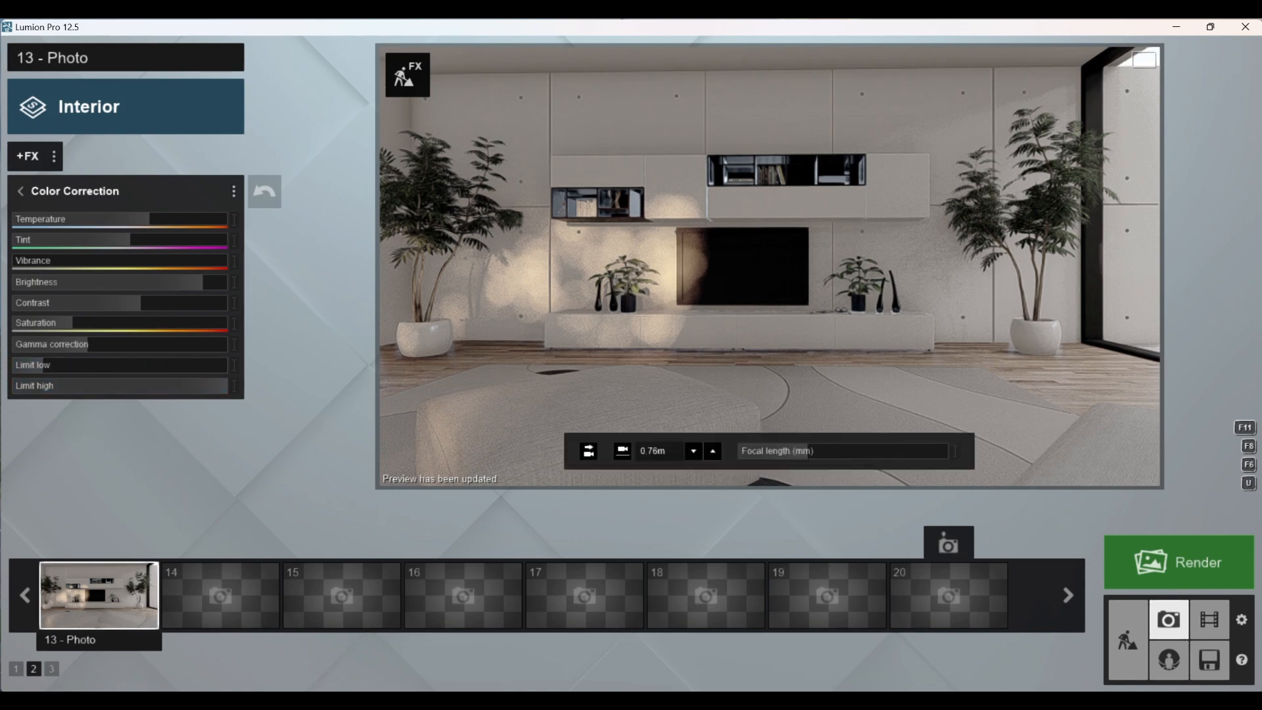
right_click_drag(705, 376, 699, 369)
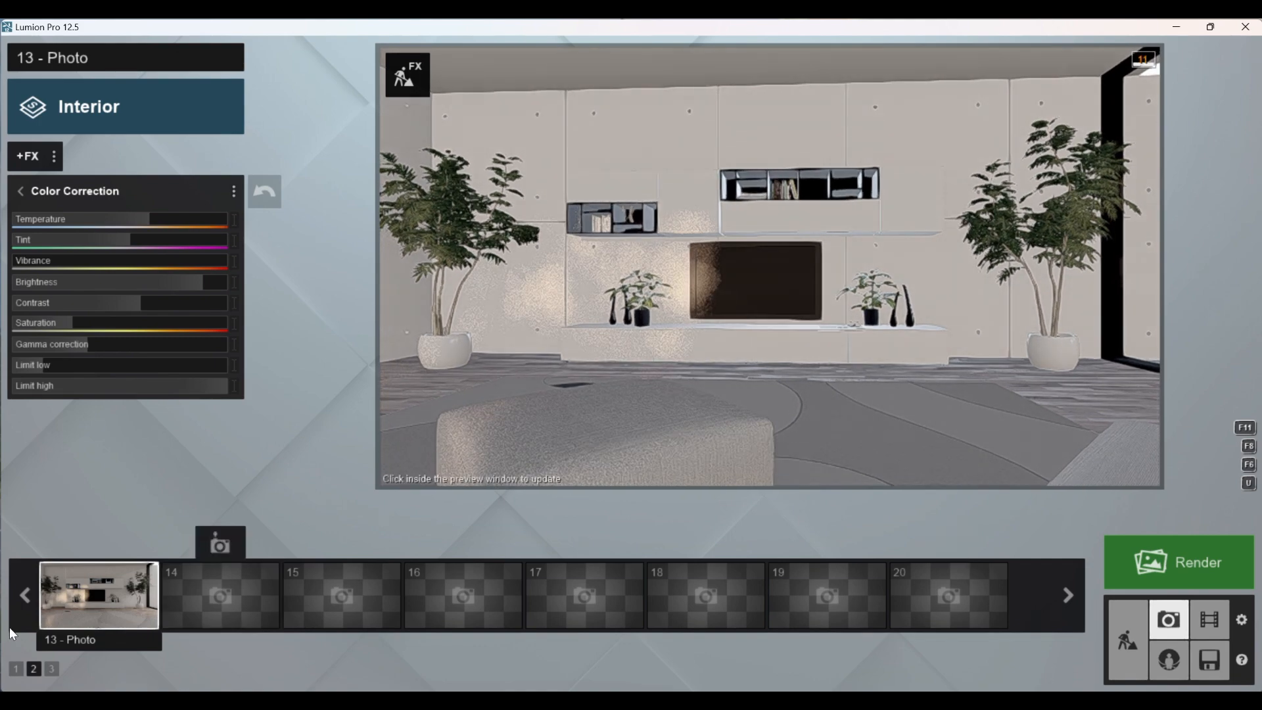
left_click(76, 590)
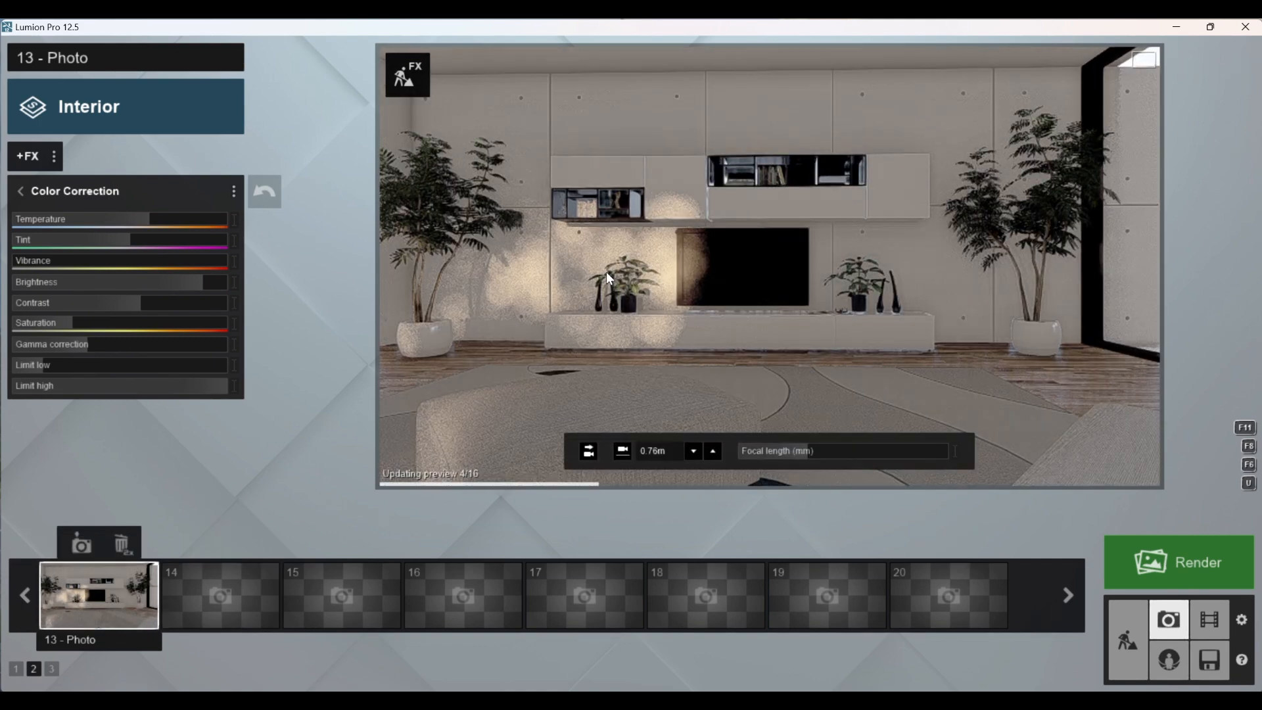
left_click(22, 190)
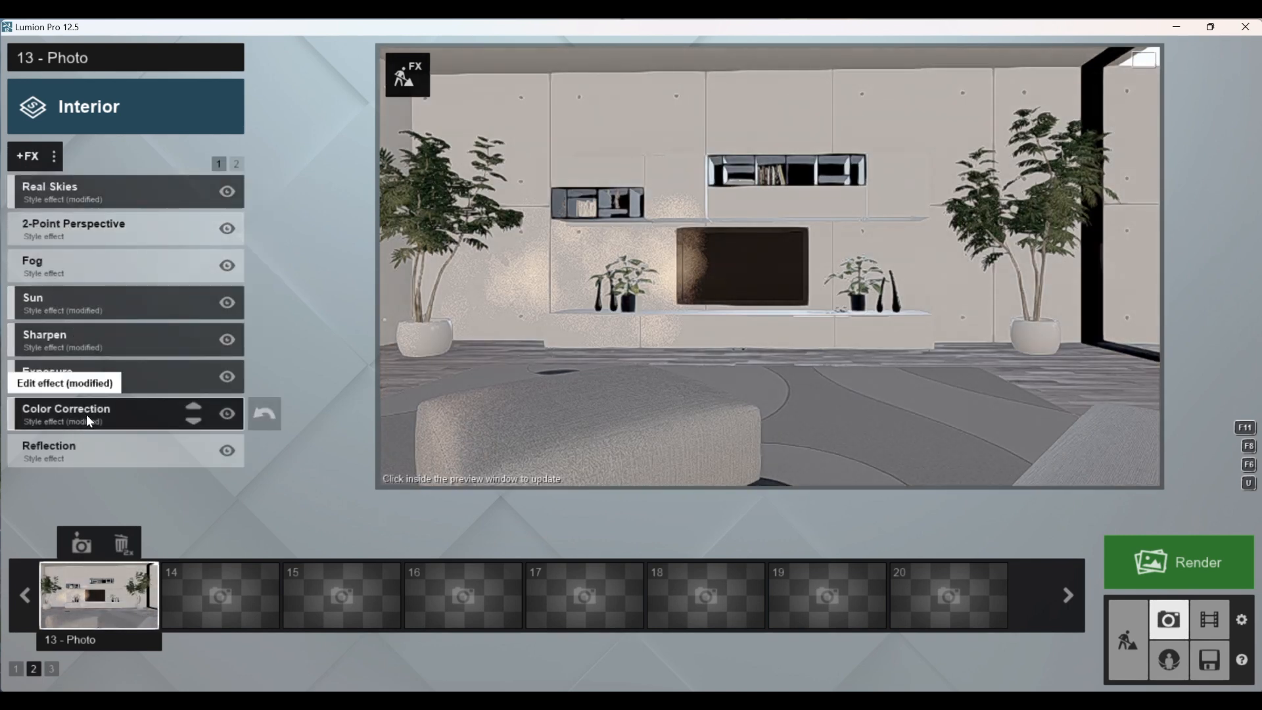
Step: Update the photo preview and open the Interior style's Reflection effect settings
left_click(664, 334)
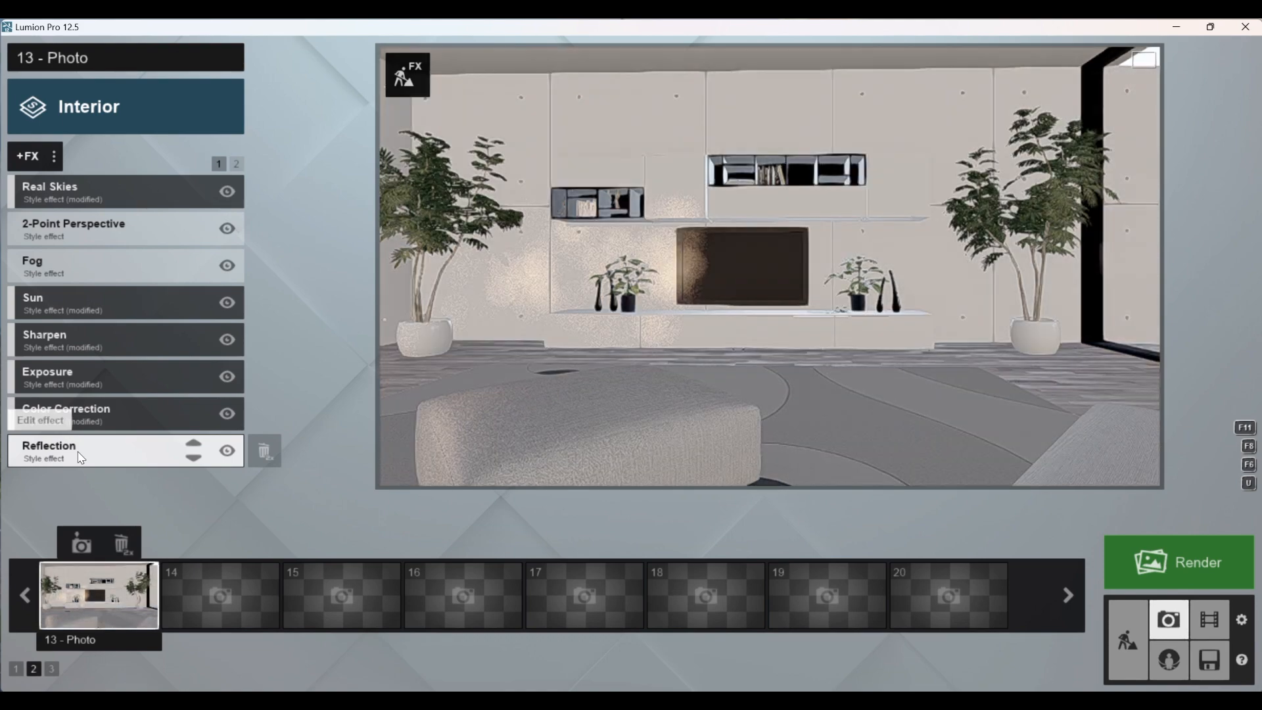
left_click(80, 458)
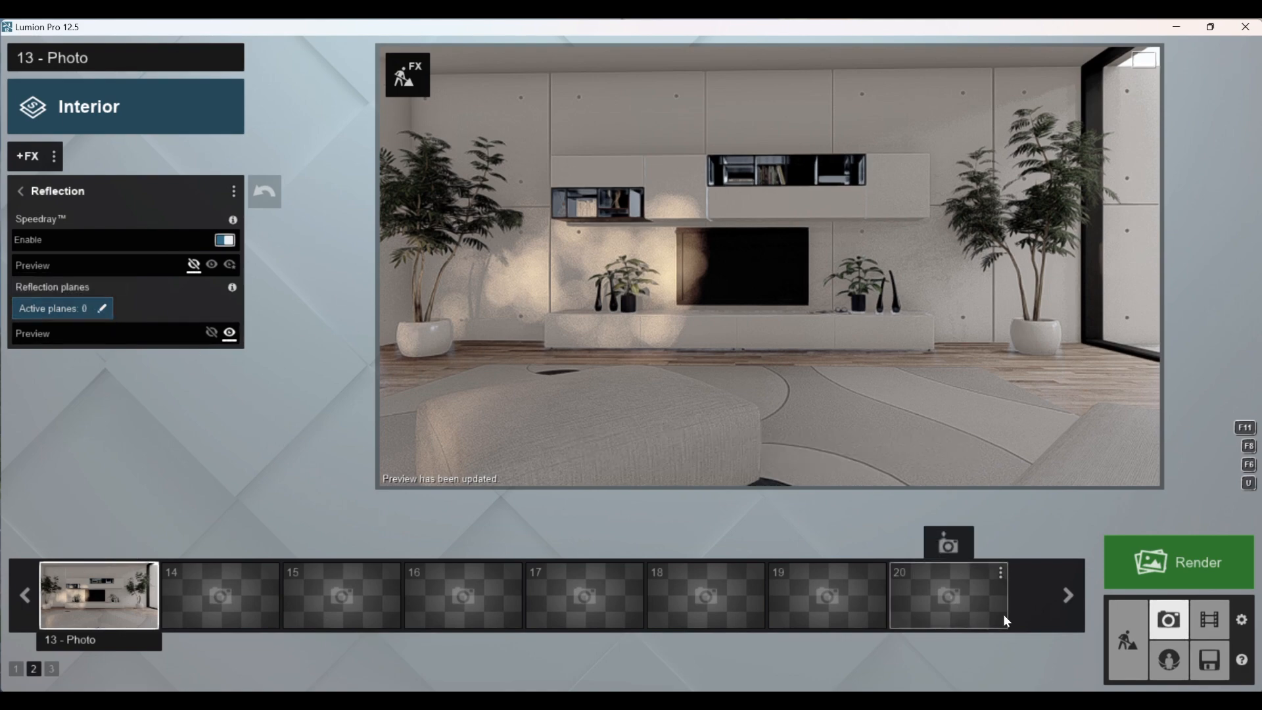
Step: Pick the Reflection control object from the utilities library in build mode, and restore photo 13's saved camera in photo mode
left_click(1127, 640)
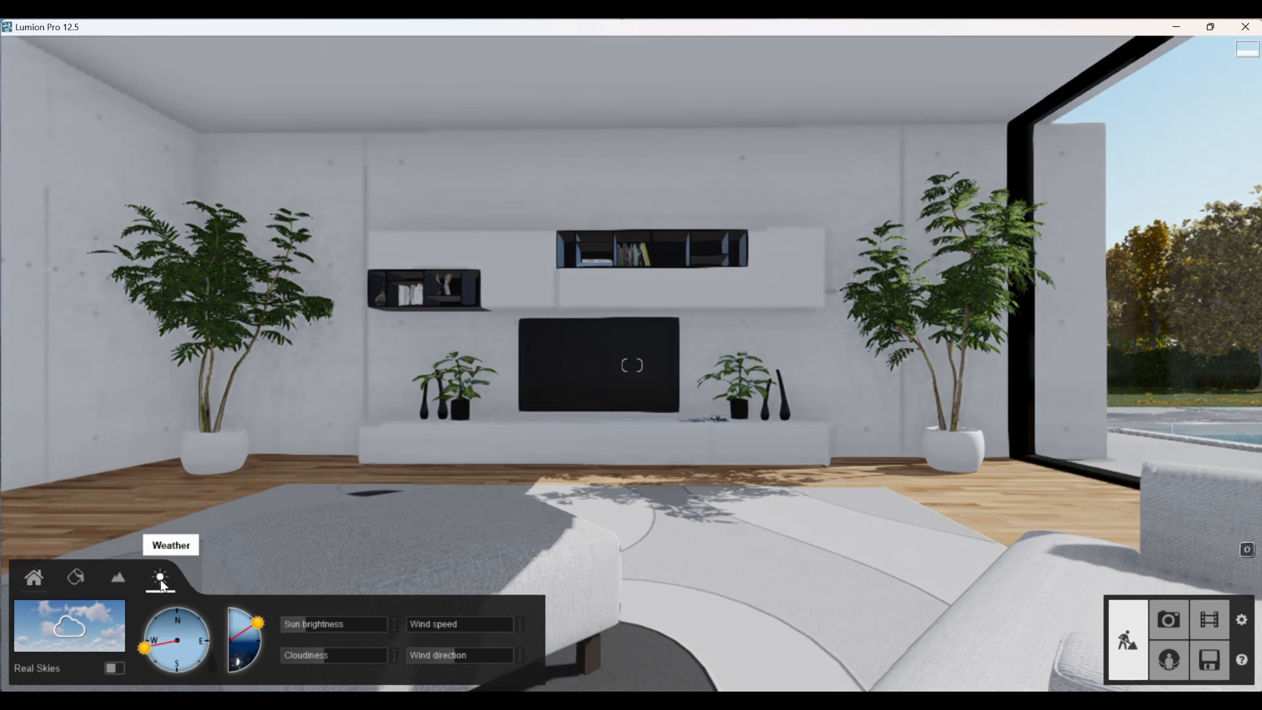
left_click(34, 577)
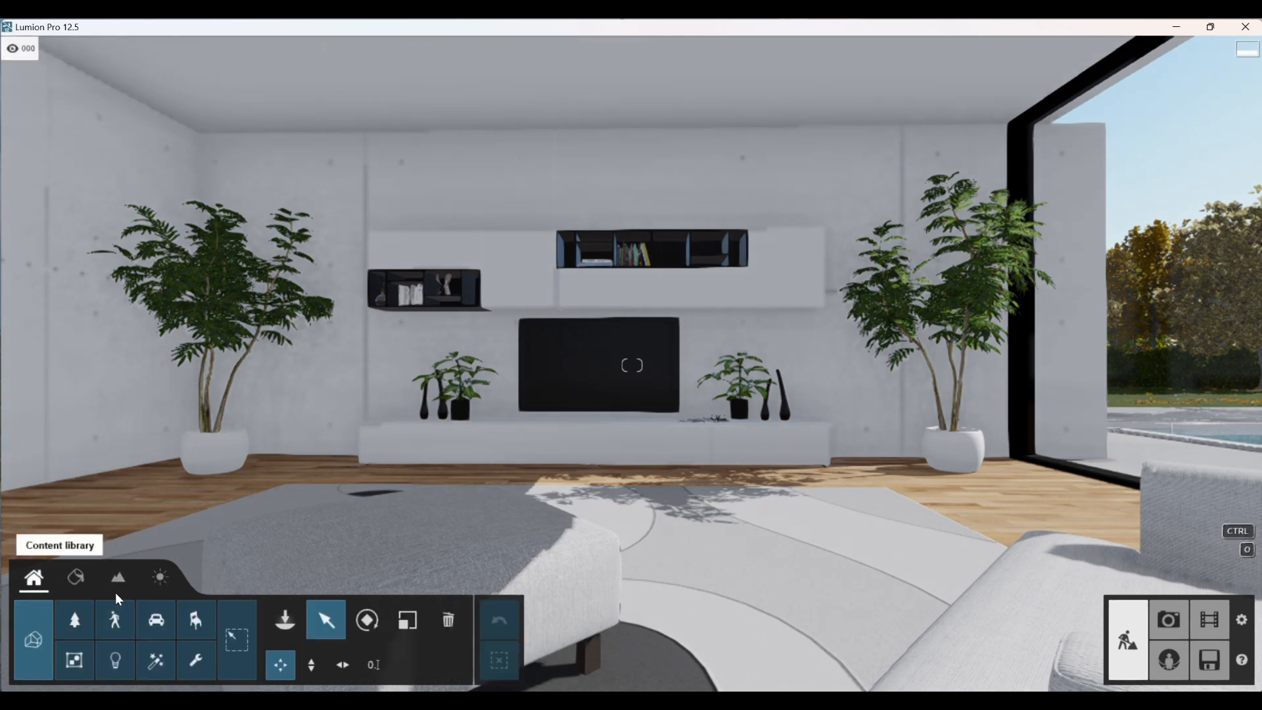
left_click(201, 661)
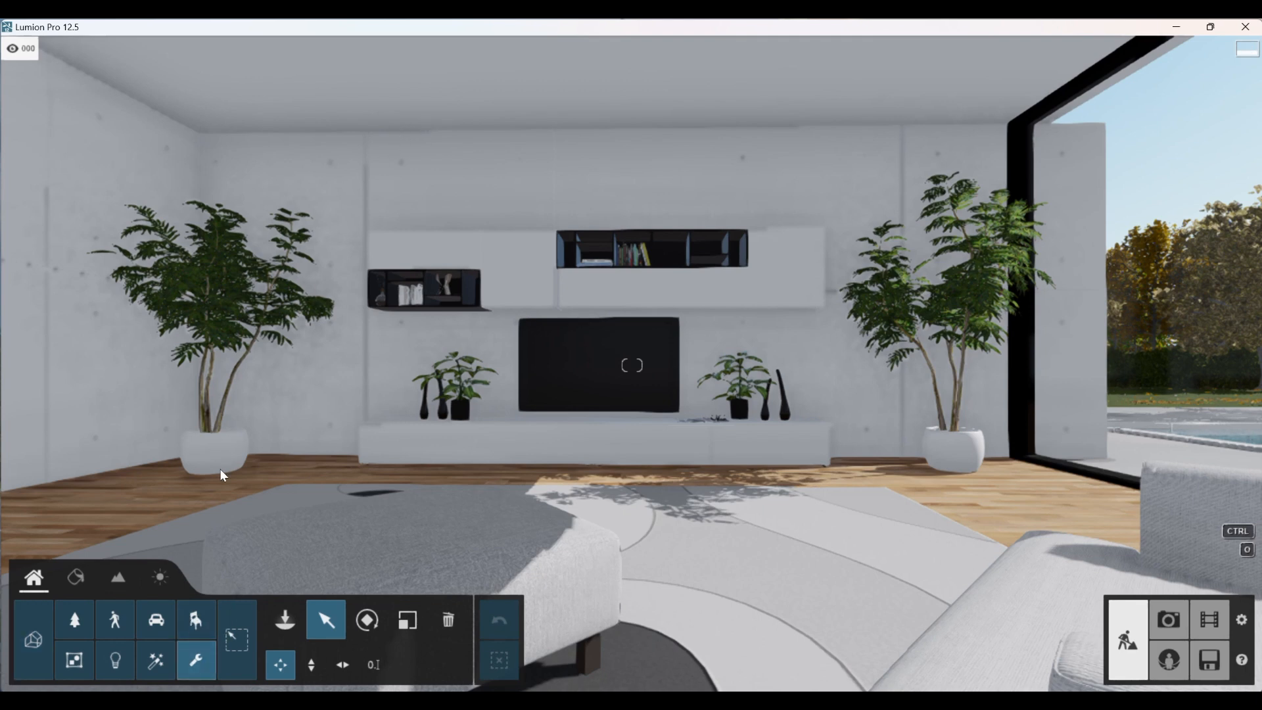
left_click(191, 656)
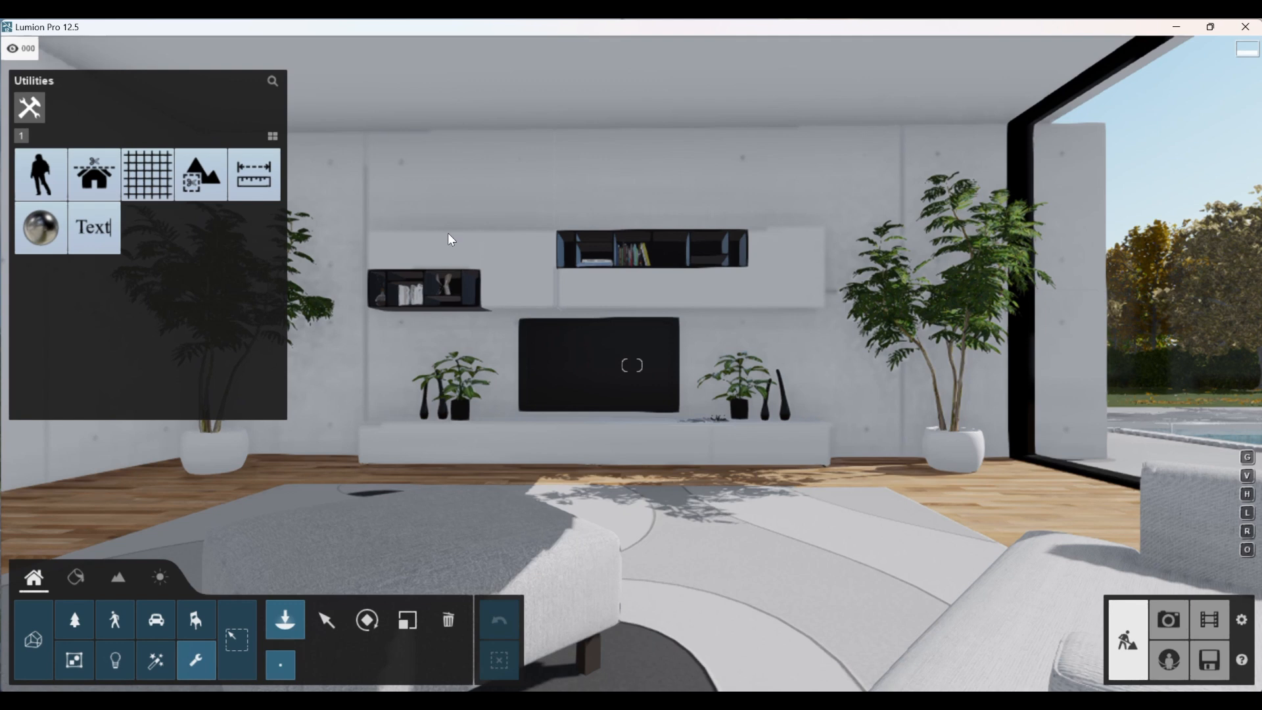
left_click(53, 234)
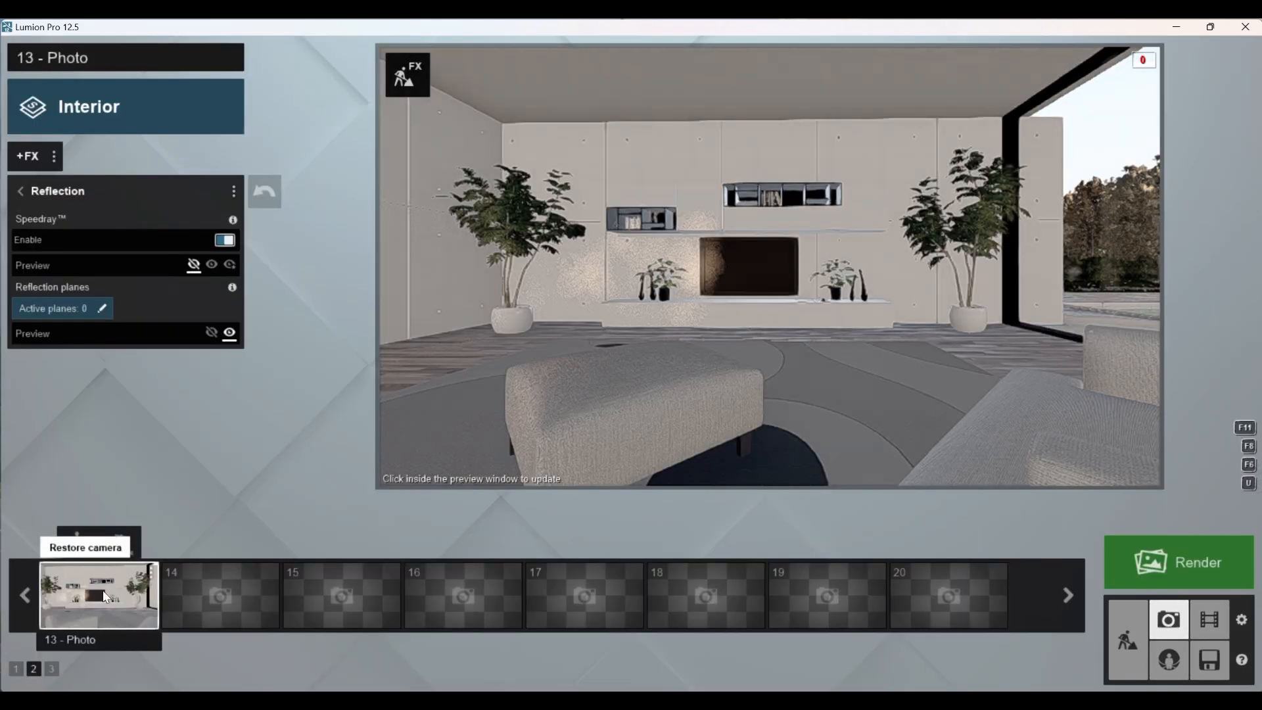
left_click(106, 596)
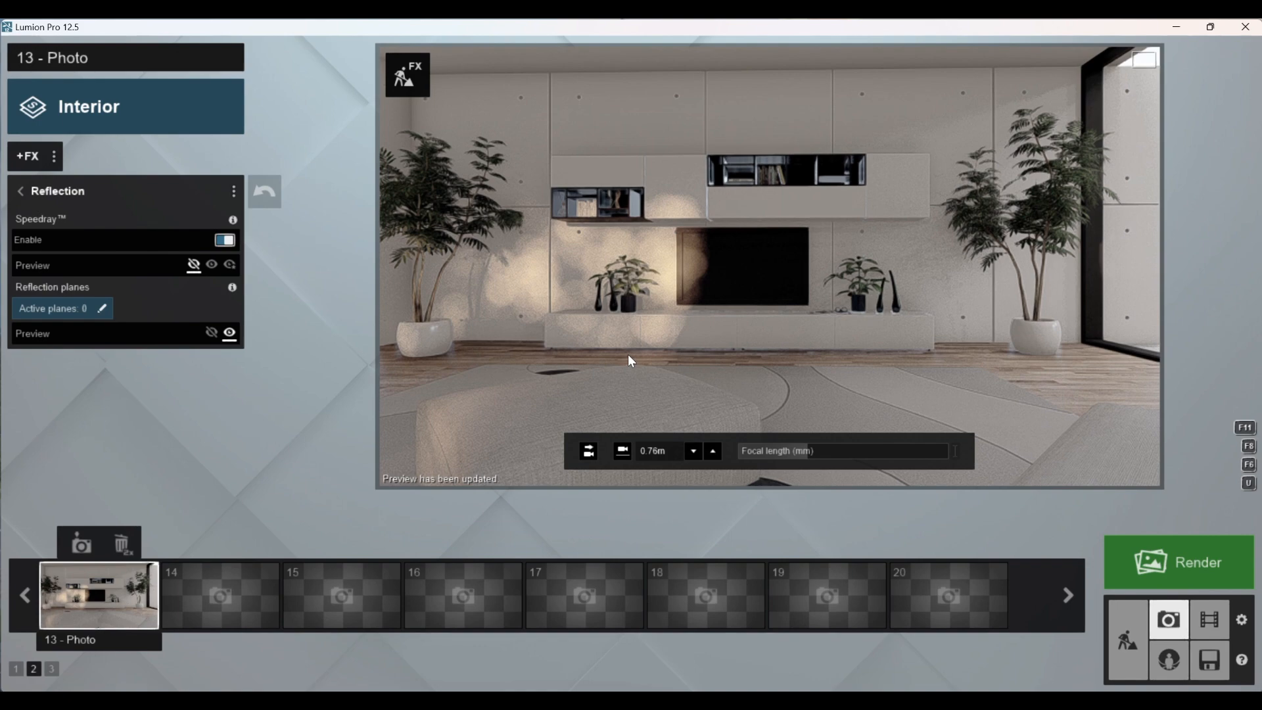
Step: Add one reflection plane to the Reflection effect on the large window beside the TV wall
left_click(1125, 617)
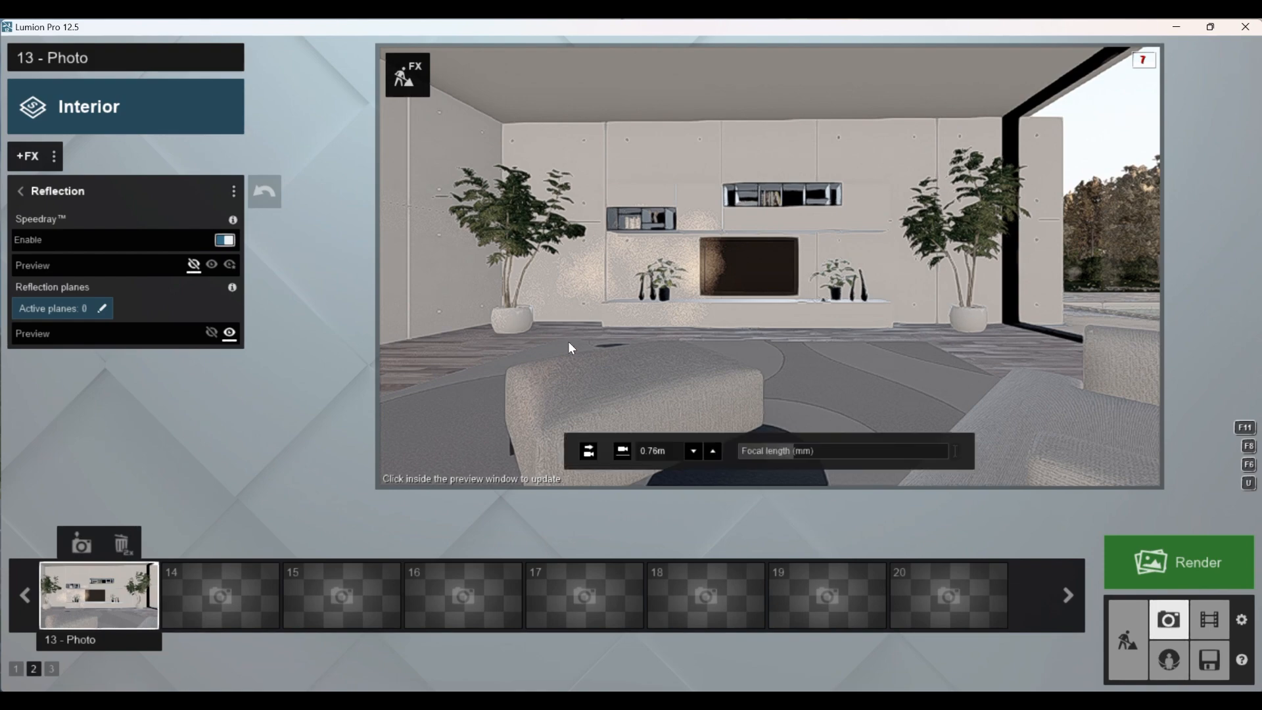
left_click(569, 343)
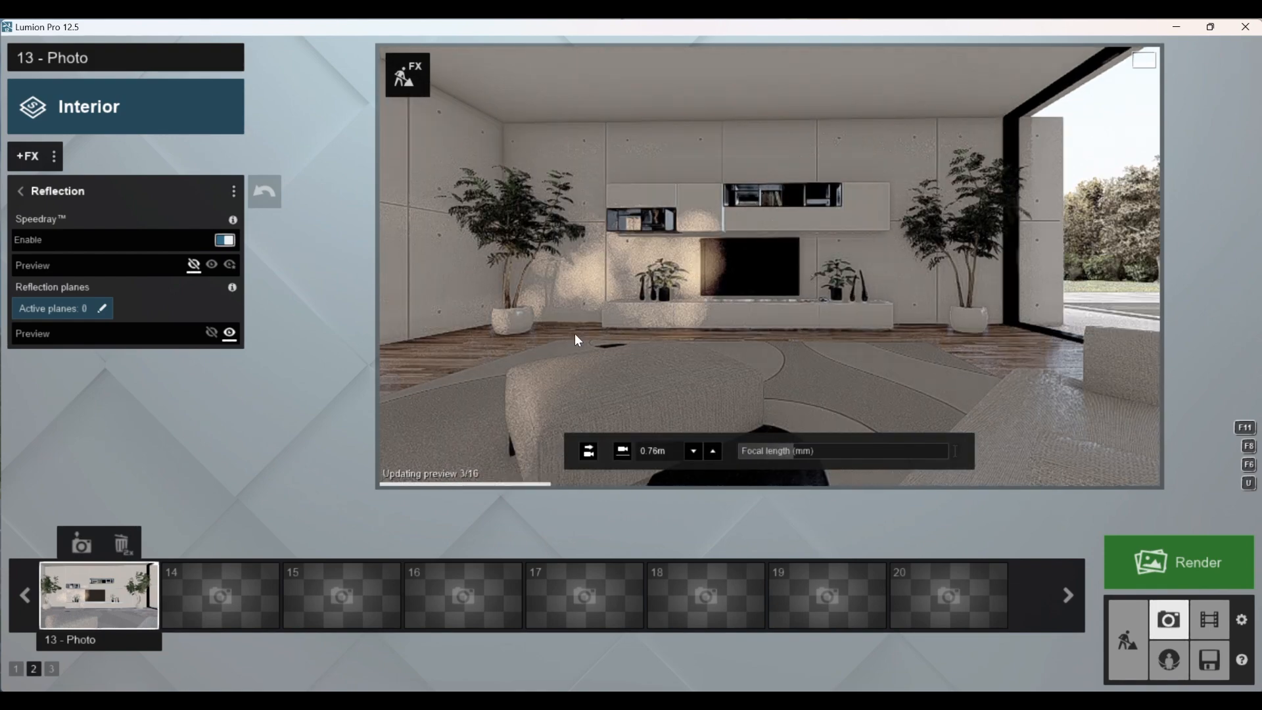
left_click(98, 308)
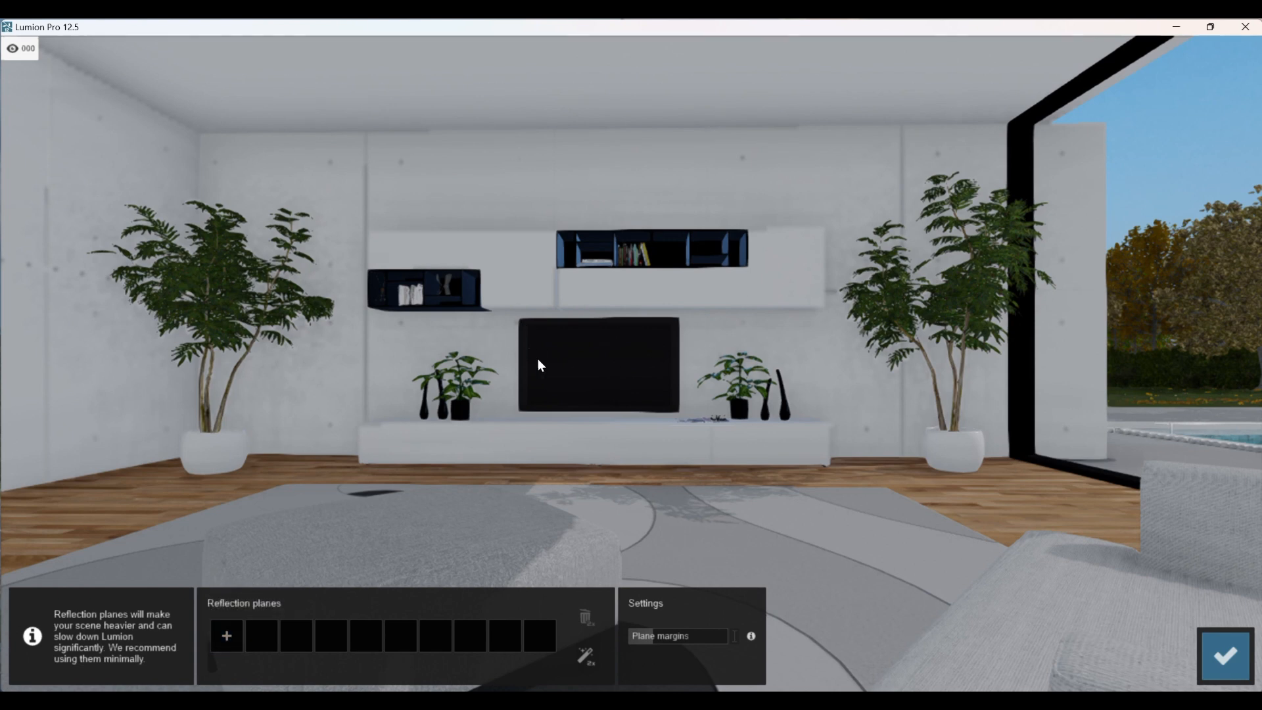
left_click(226, 635)
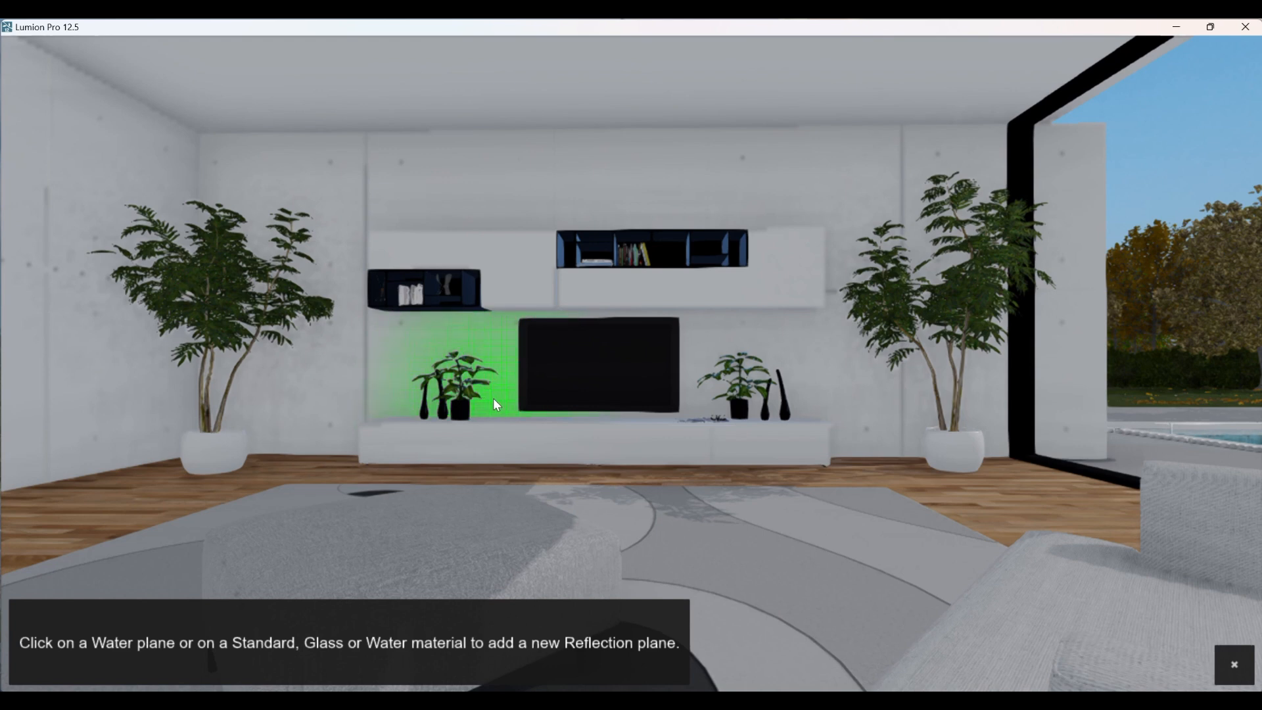
left_click(1092, 261)
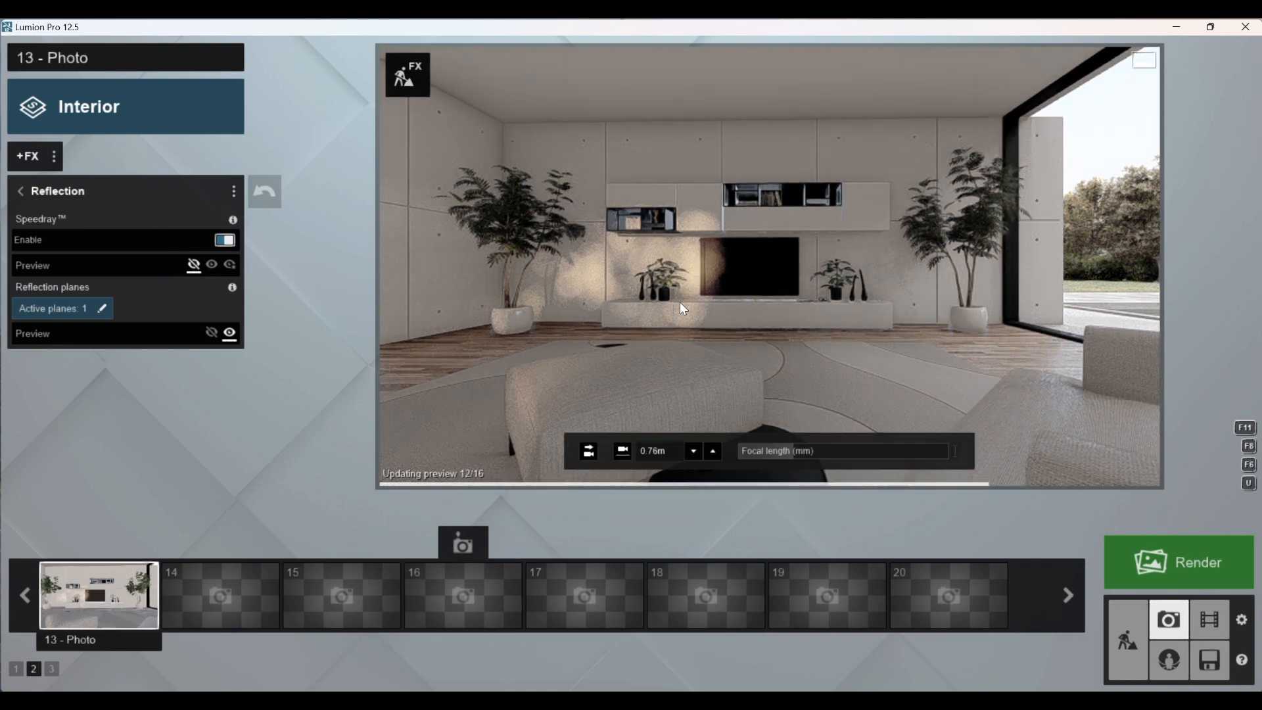
Step: Restore photo 13's saved camera, return to the effect list, and update the preview with the new reflection plane
left_click(155, 590)
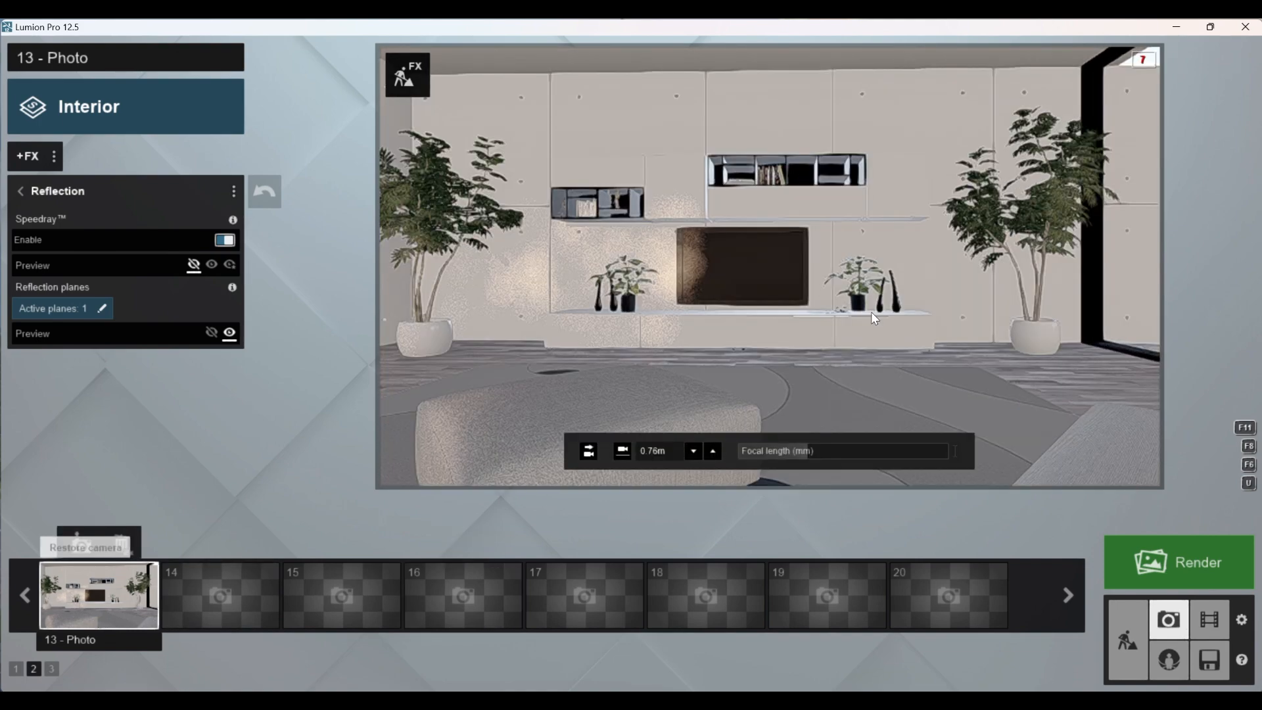
left_click(772, 261)
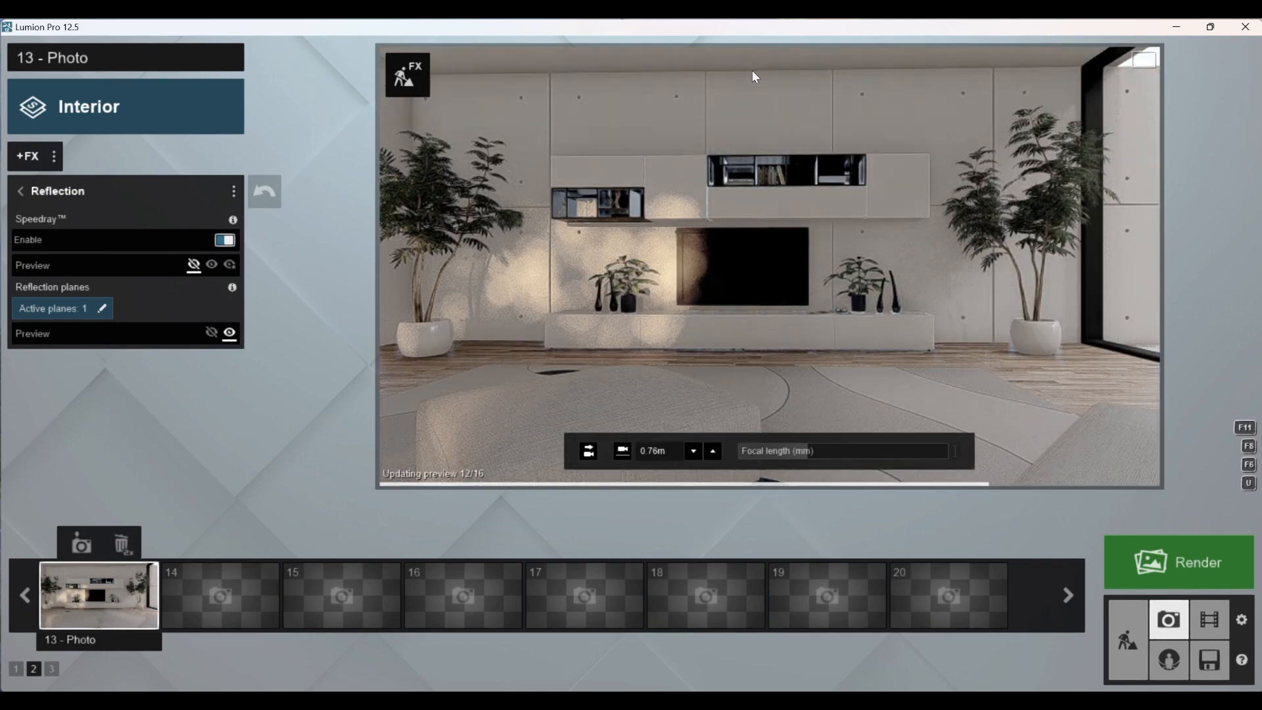
left_click(20, 190)
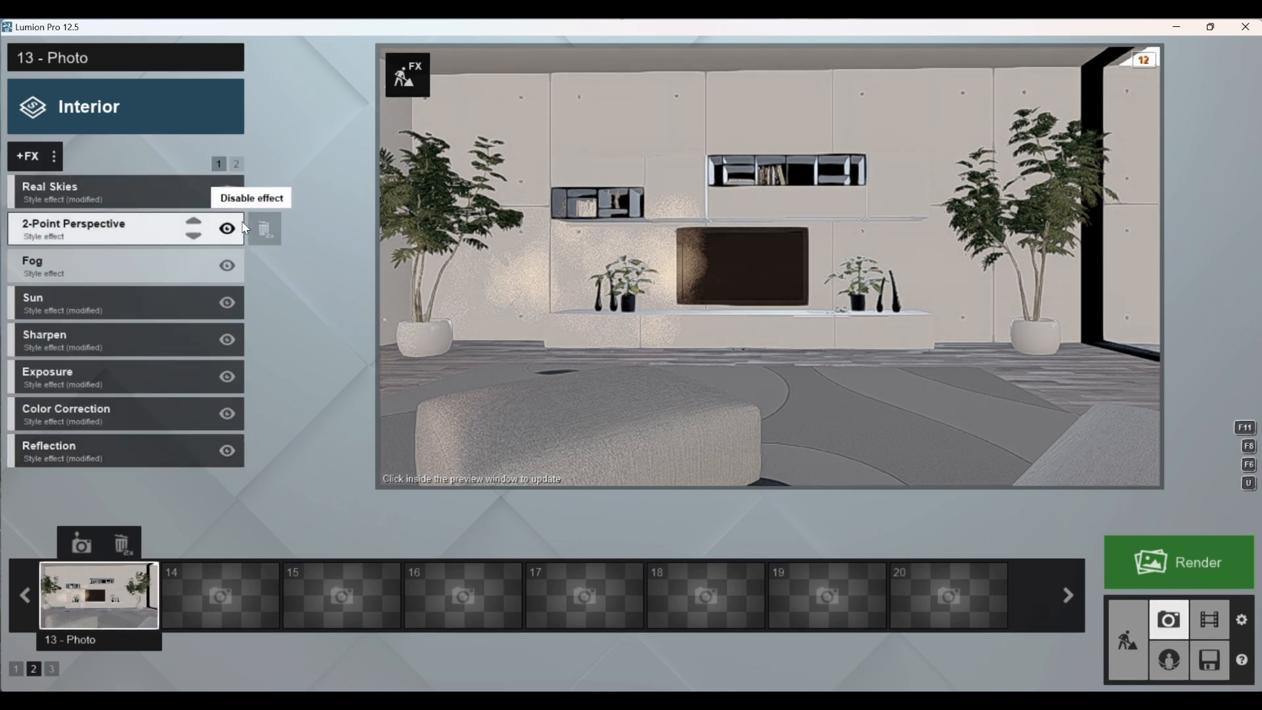
left_click(620, 263)
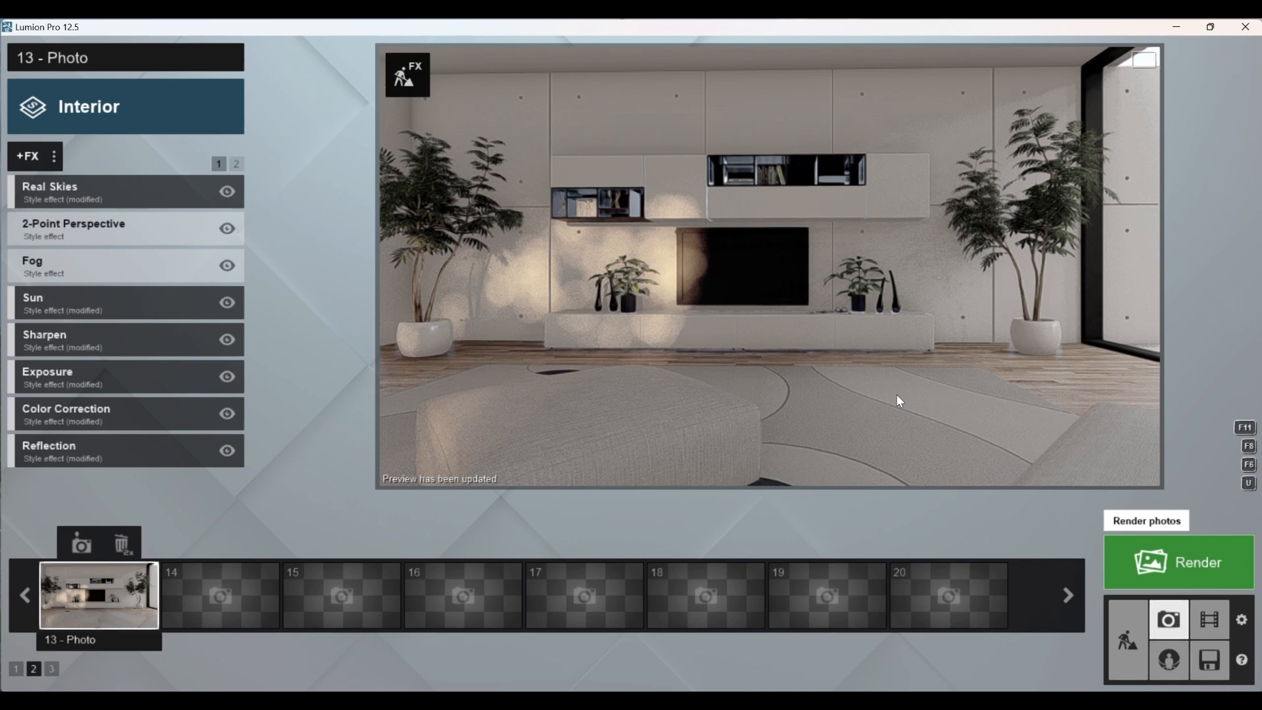
Step: Render the current shot at Print size, 3840x2160, and choose the Desktop folder as the save location
left_click(1131, 559)
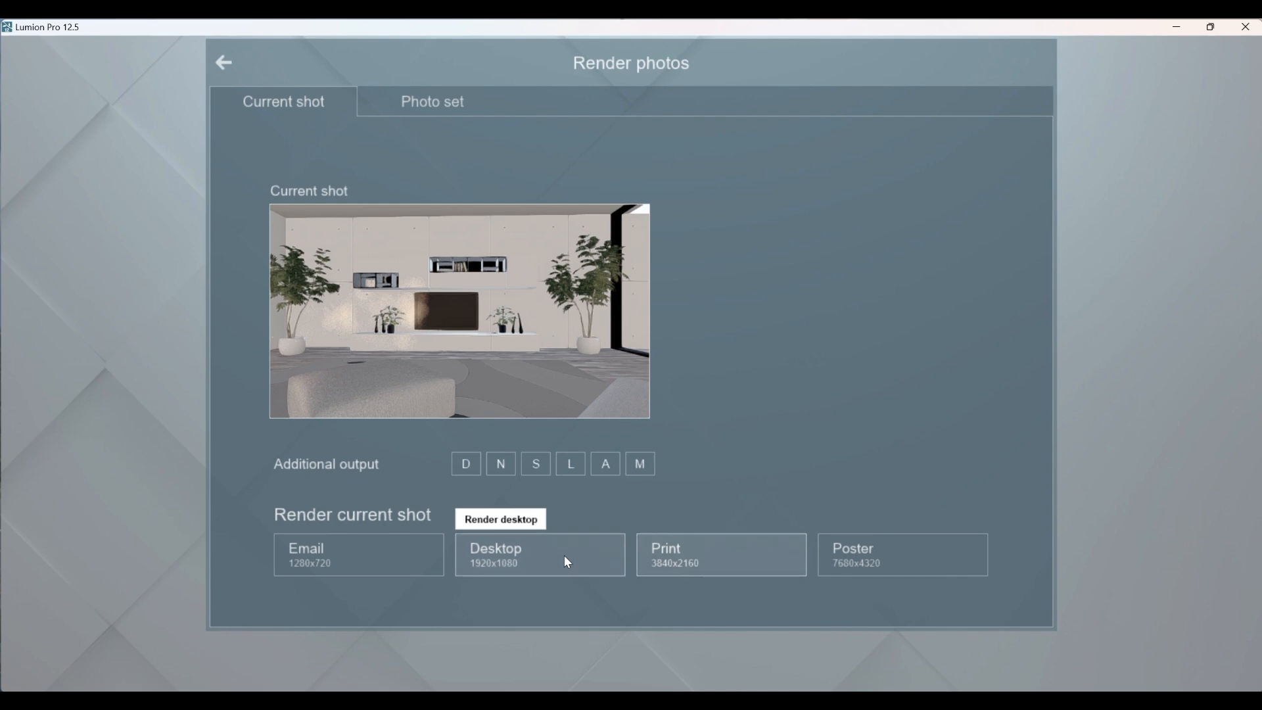
left_click(698, 551)
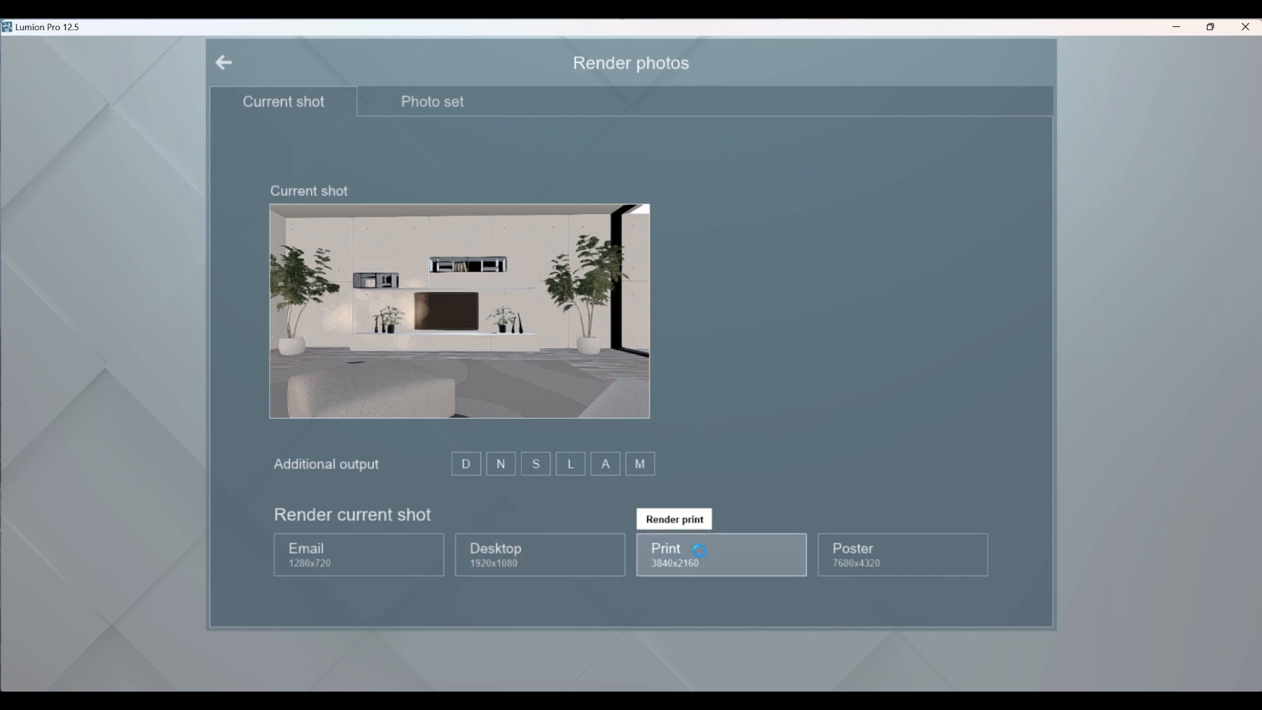
left_click(44, 183)
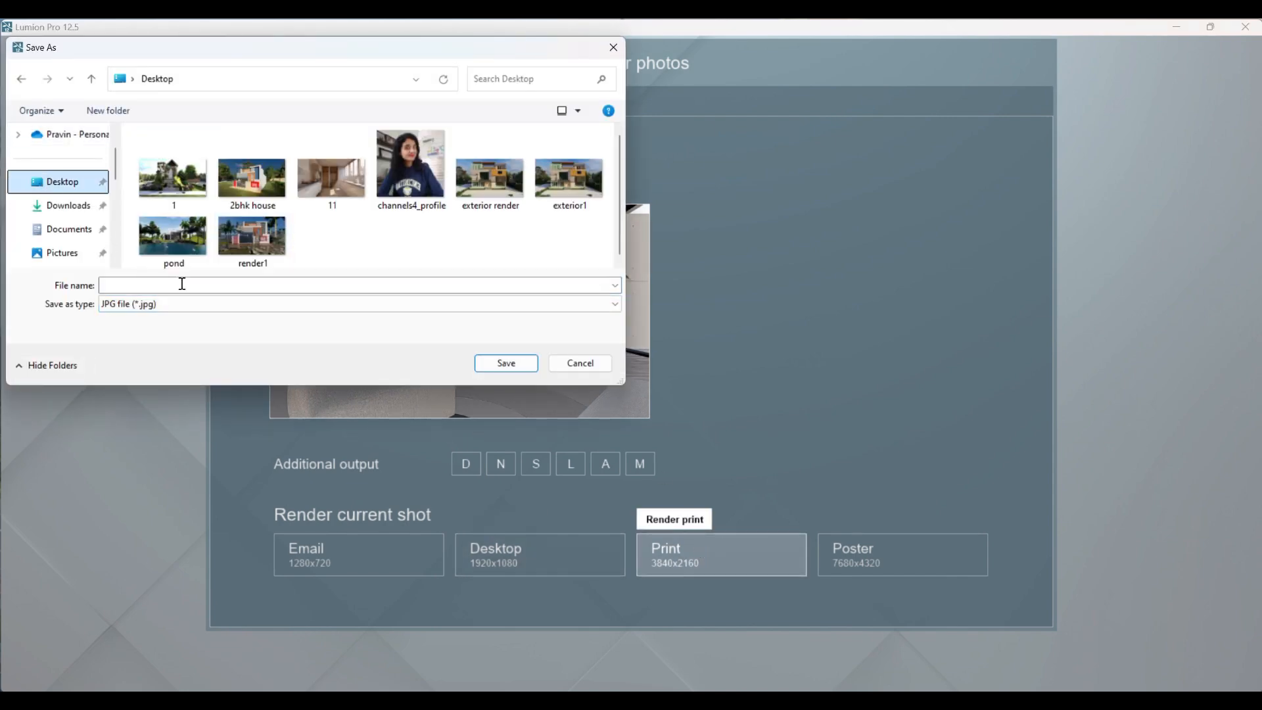
Step: Name the JPG file interior and save it to start the render
left_click(169, 284)
type("interri")
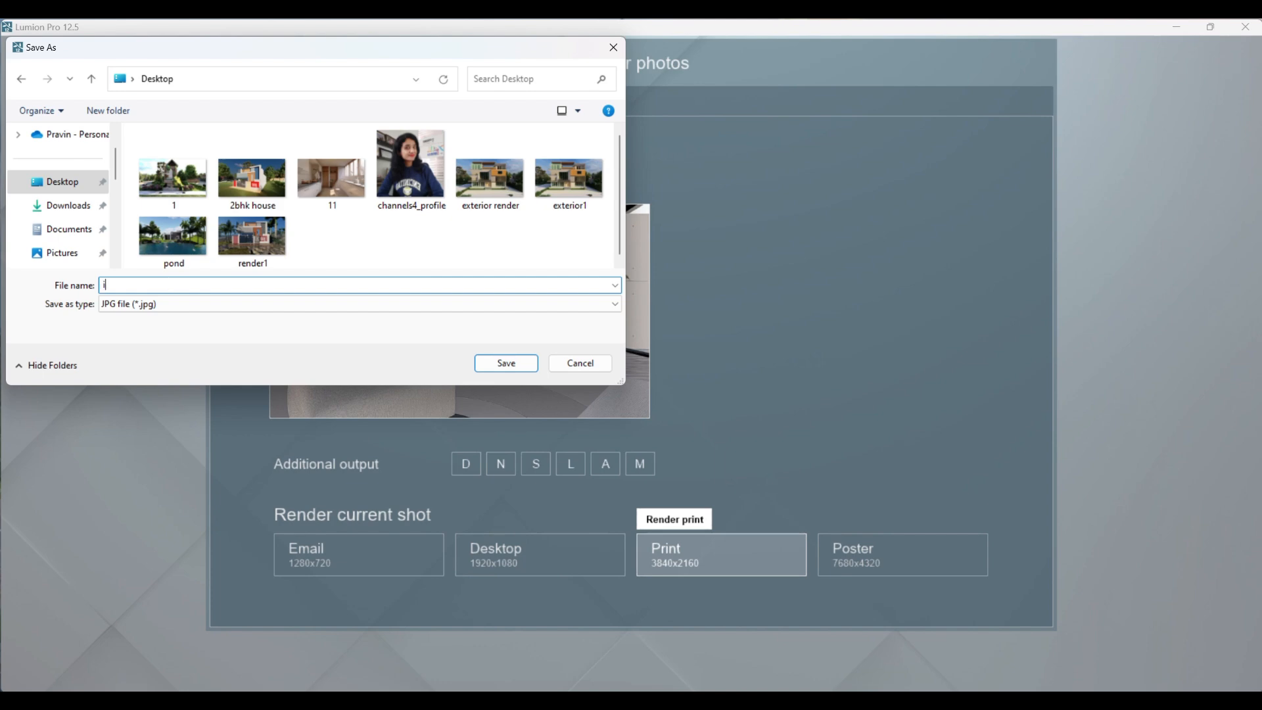
type("or")
key("BackSpace")
key("BackSpace")
key("BackSpace")
key("BackSpace")
type("ior")
key("Return")
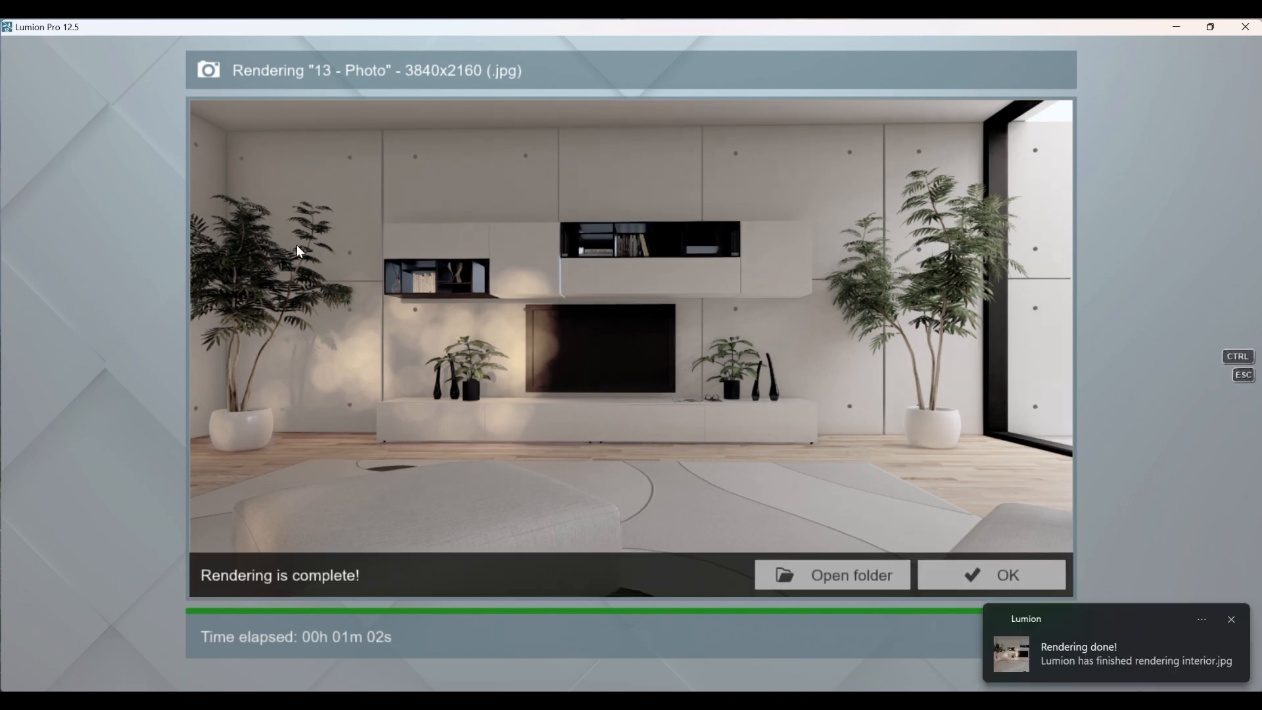
Step: Close the finished render report, minimize the render program, and open the interior image from the desktop in a maximized viewer
left_click(1031, 576)
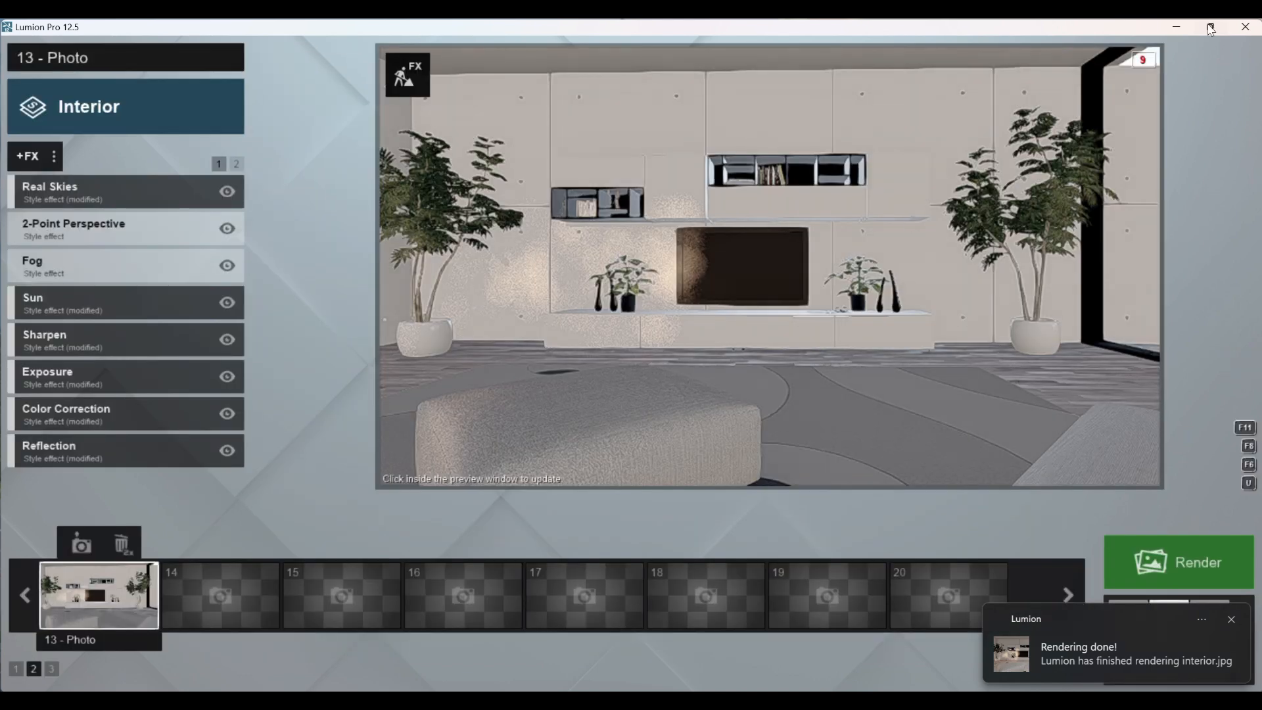
left_click(1177, 27)
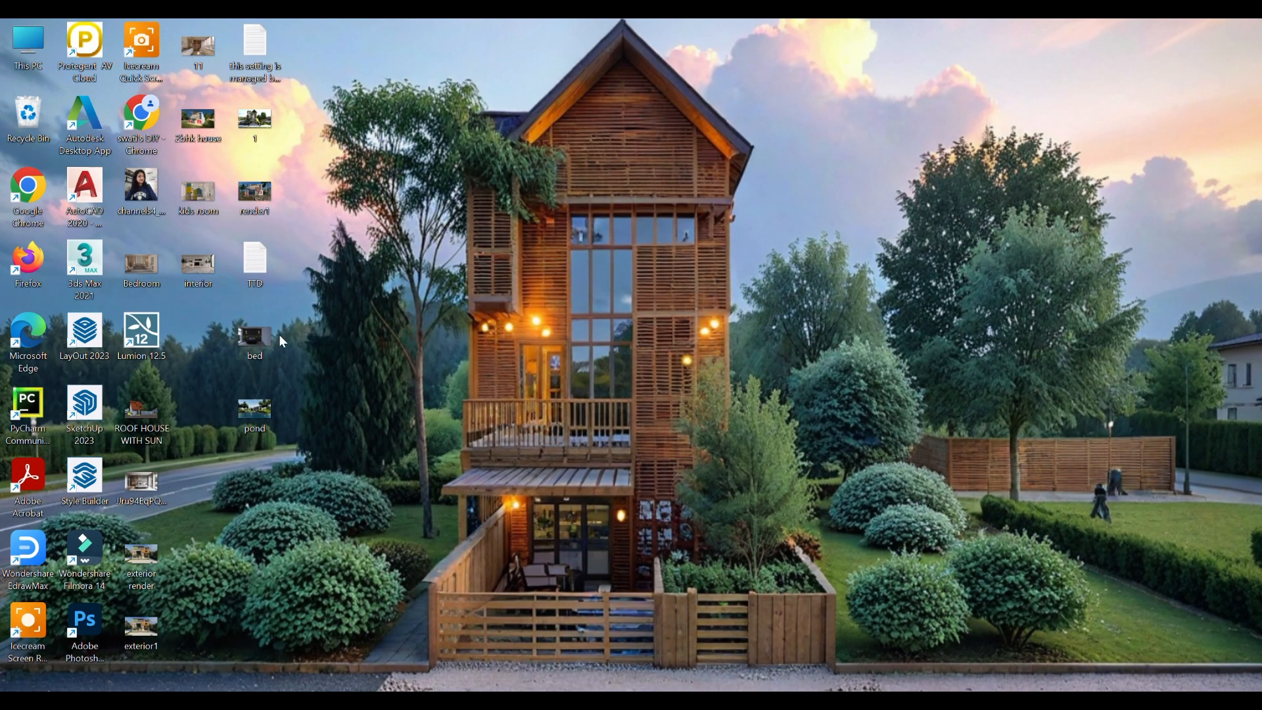
double_click(208, 267)
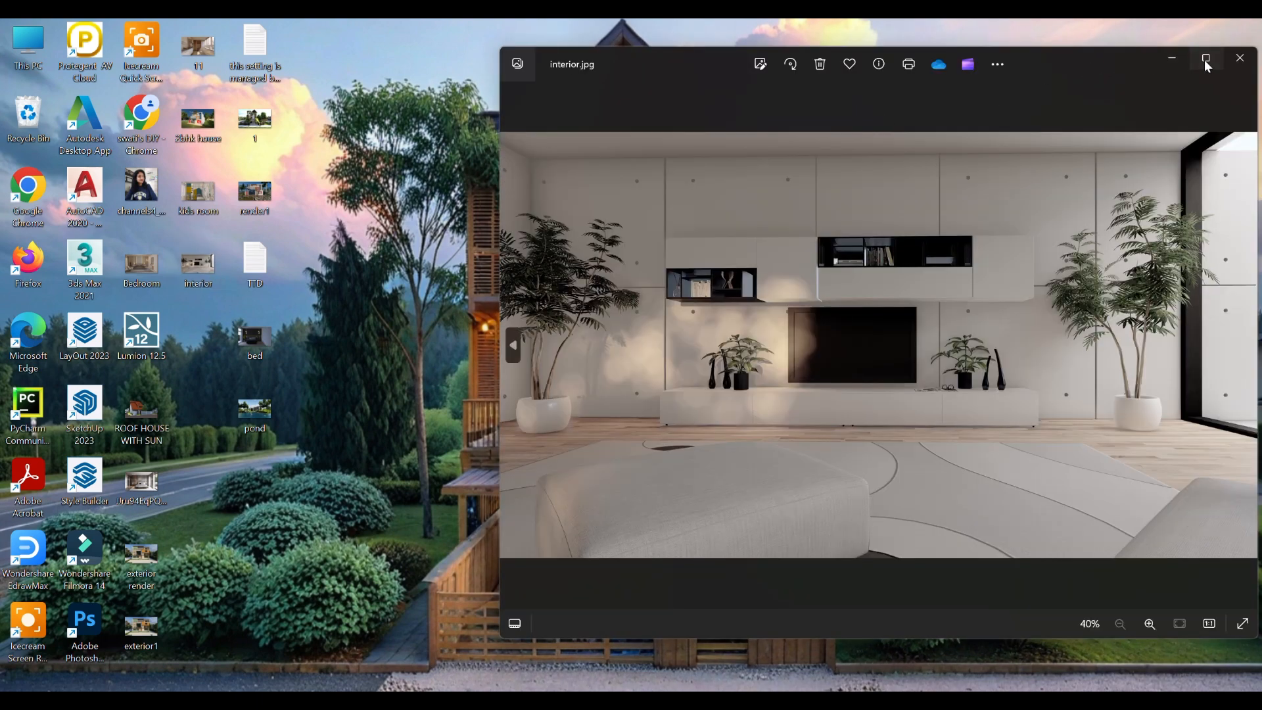
left_click(1205, 57)
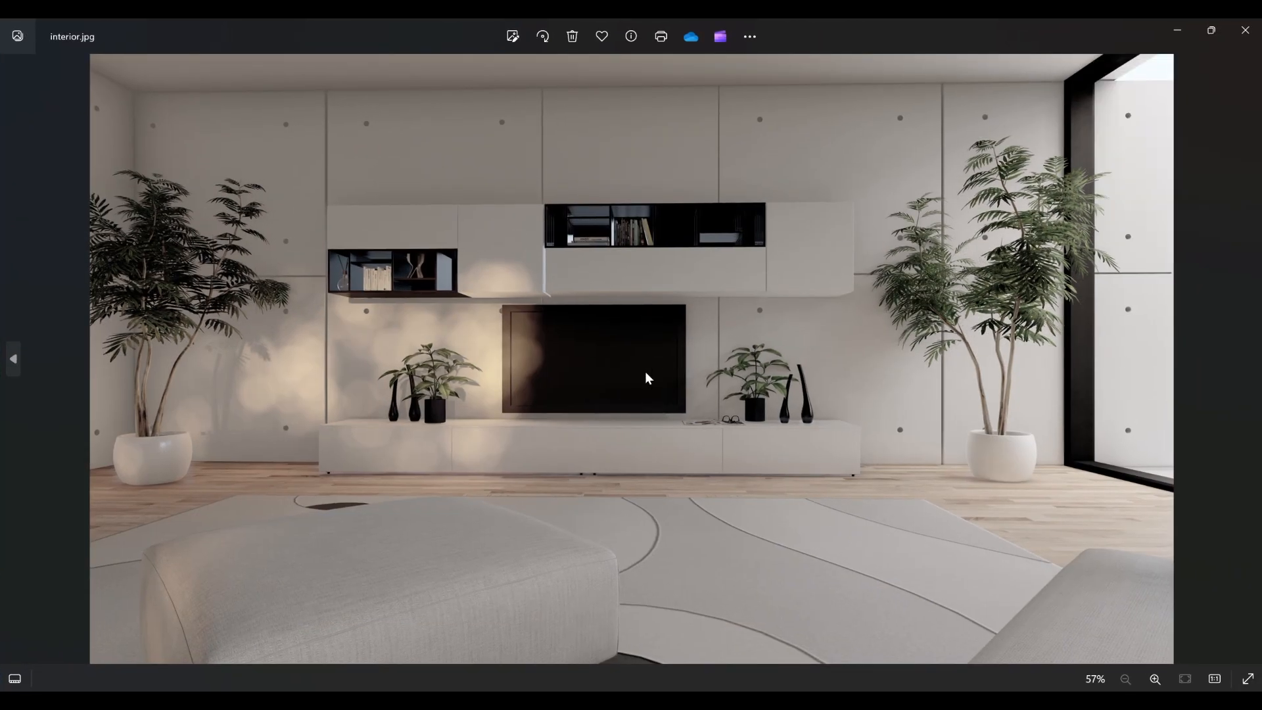
Step: Examine the rendered image's wall lighting, TV unit, vases and plants up close and as a whole
scroll(447, 357, "up", 5)
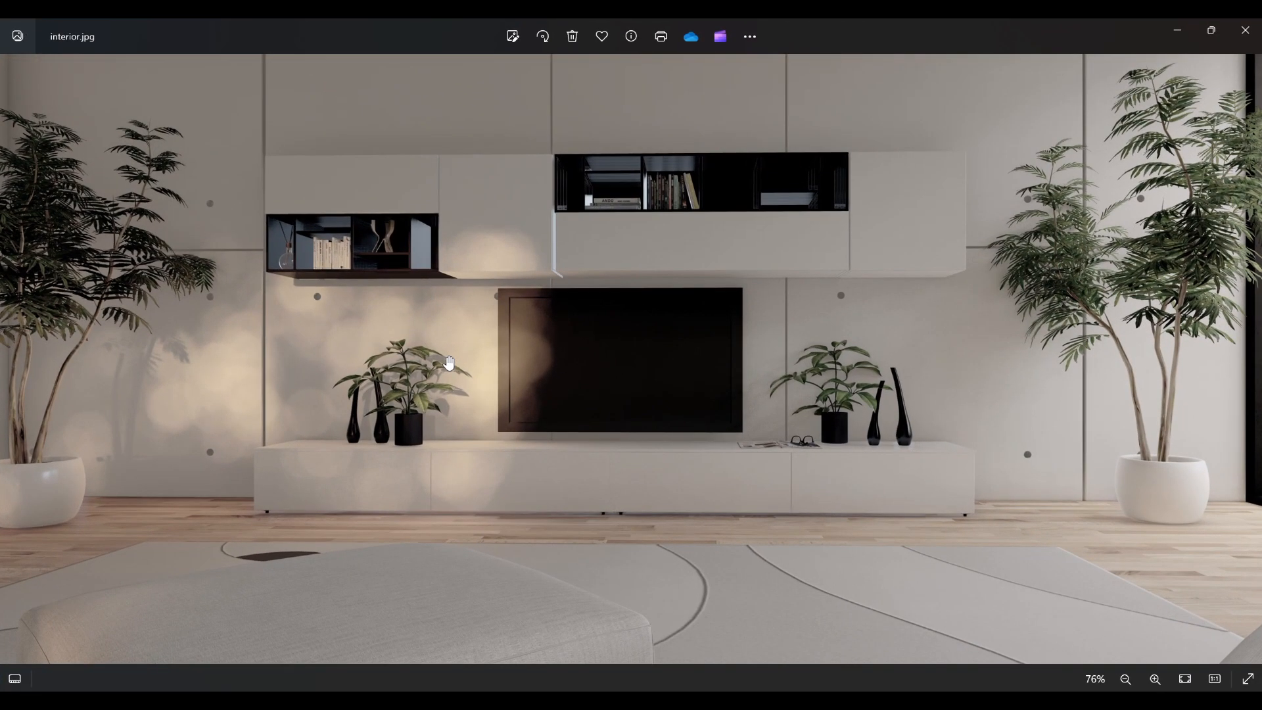
scroll(448, 363, "down", 5)
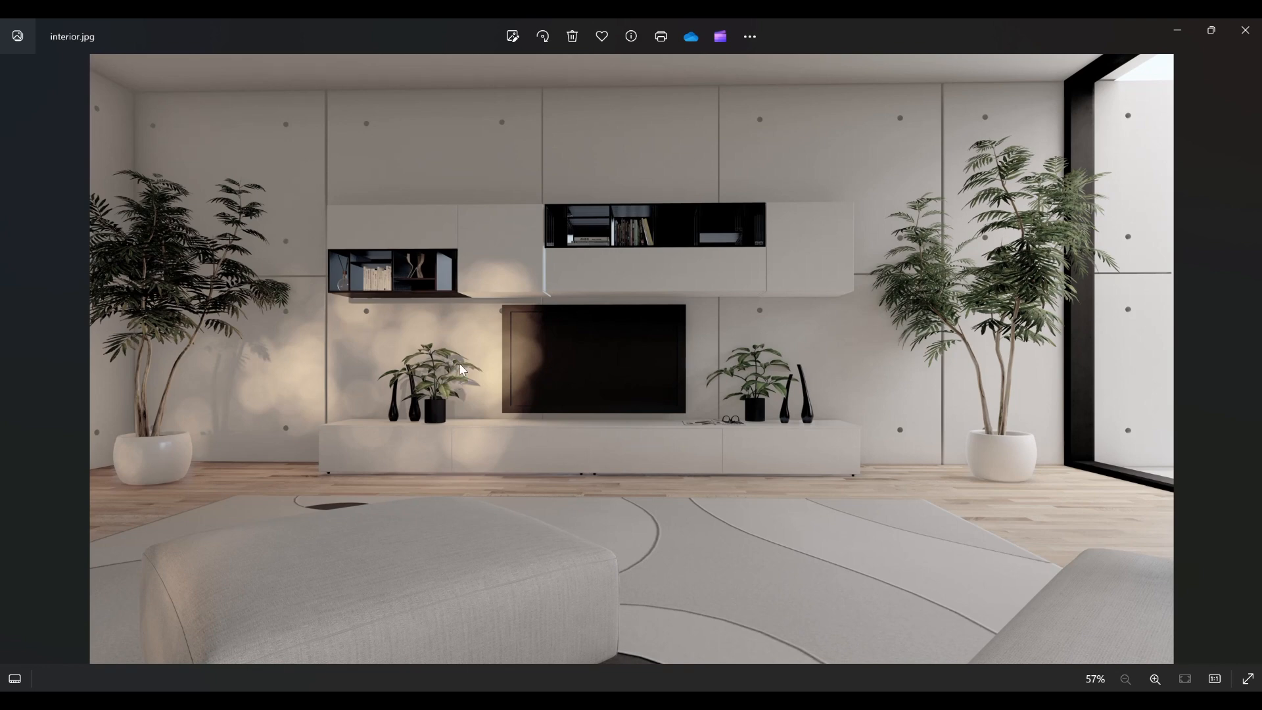
scroll(647, 355, "up", 5)
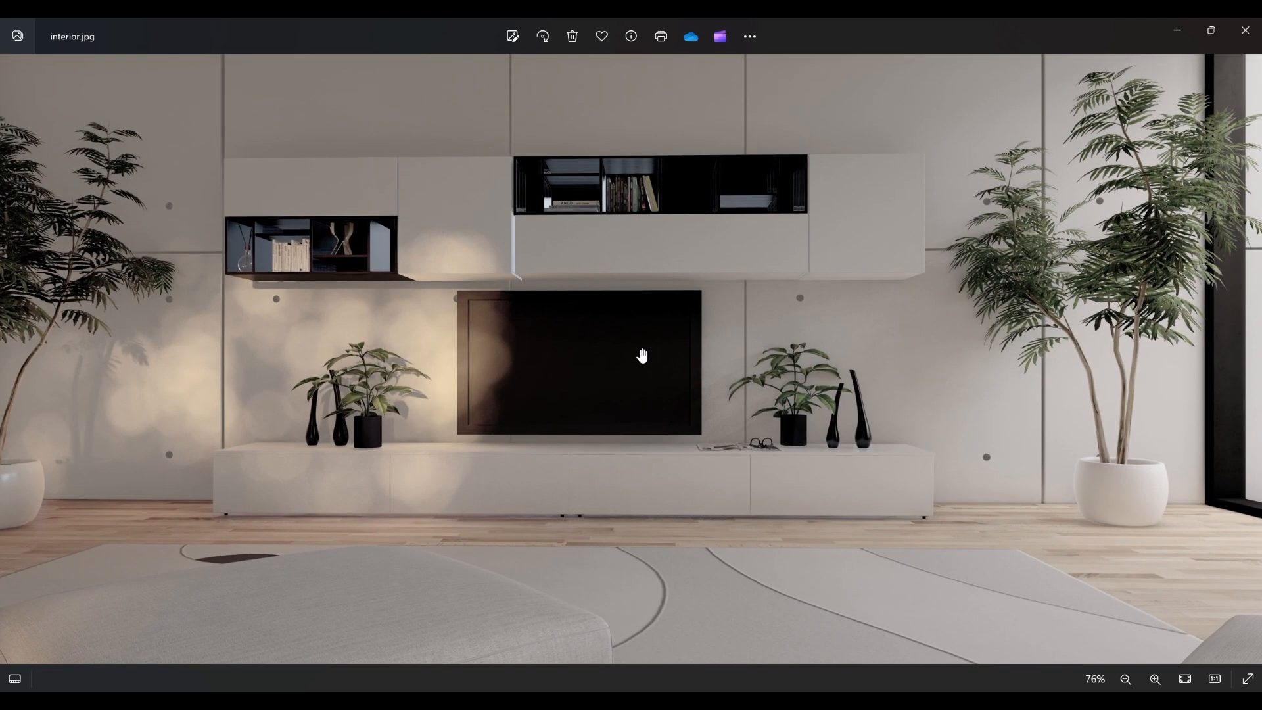
scroll(848, 480, "up", 4)
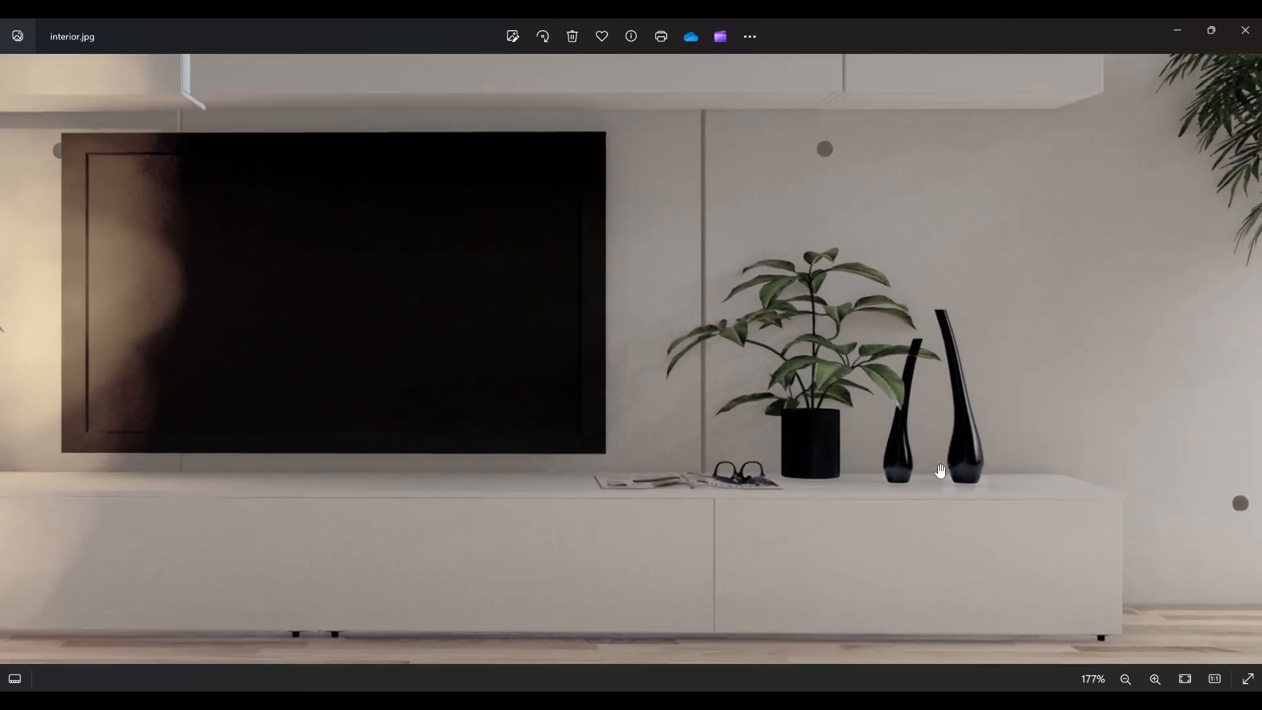
scroll(487, 395, "down", 2)
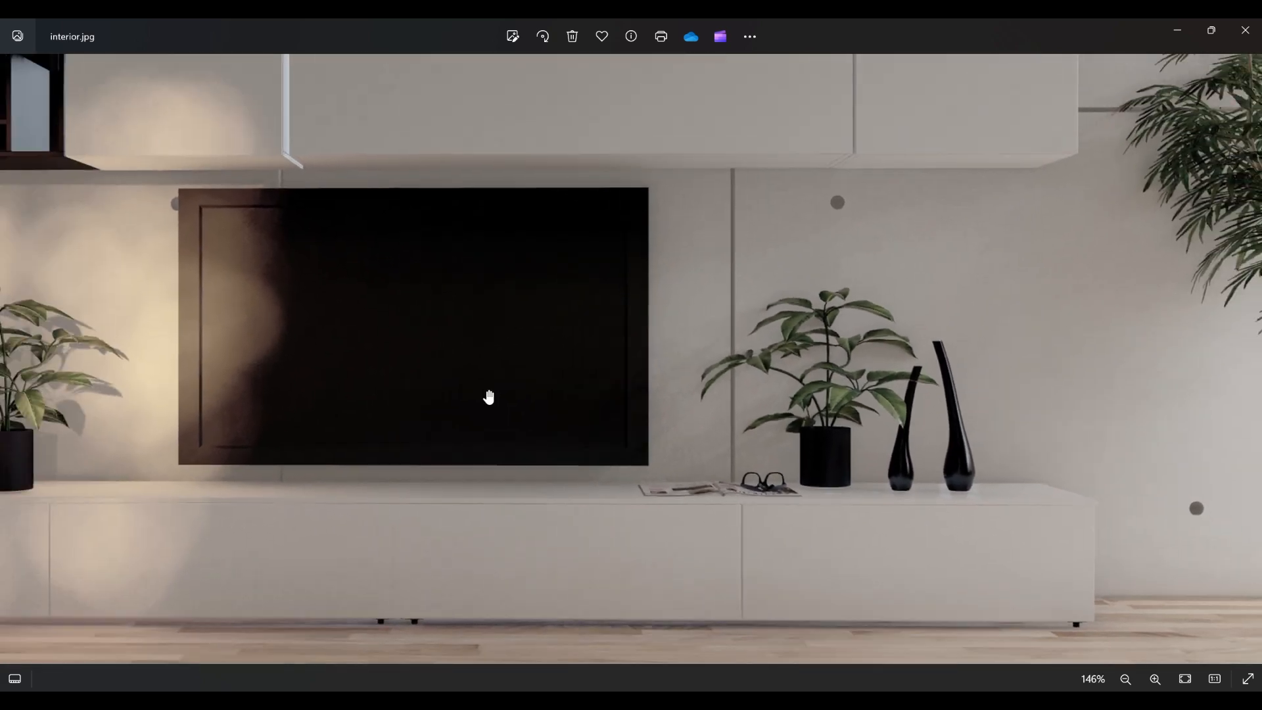
scroll(469, 437, "down", 2)
scroll(470, 437, "down", 3)
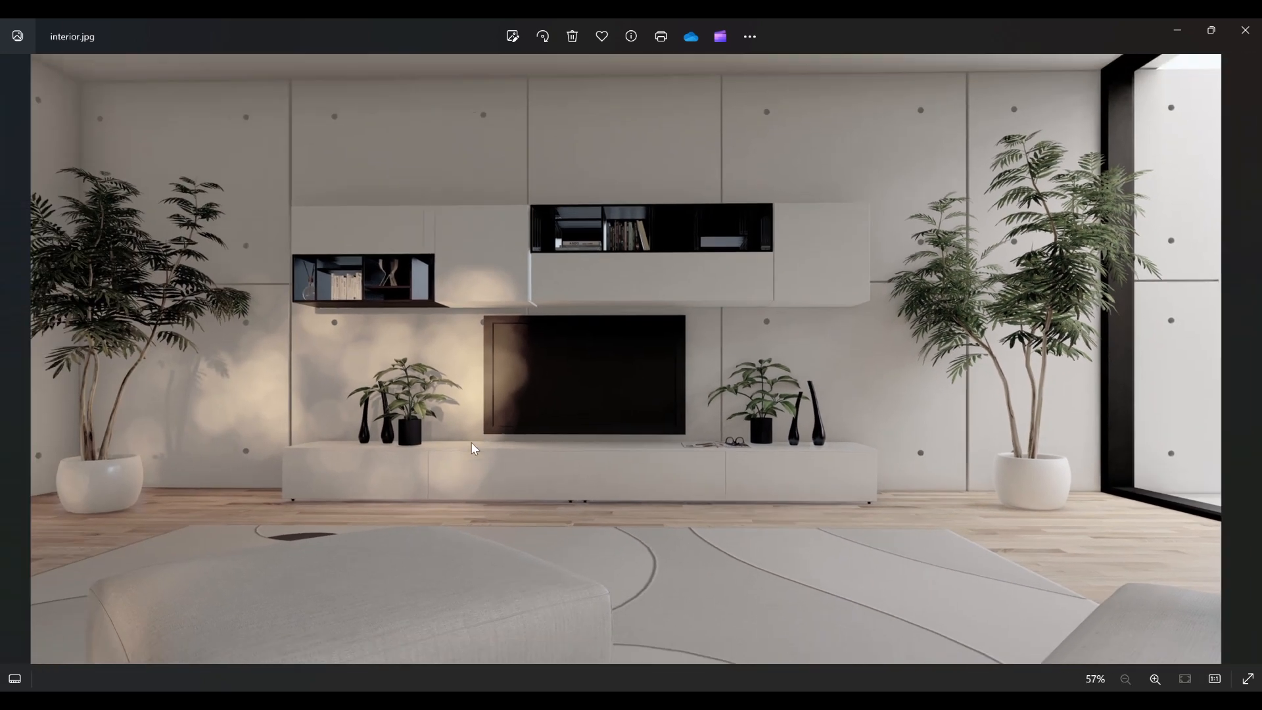